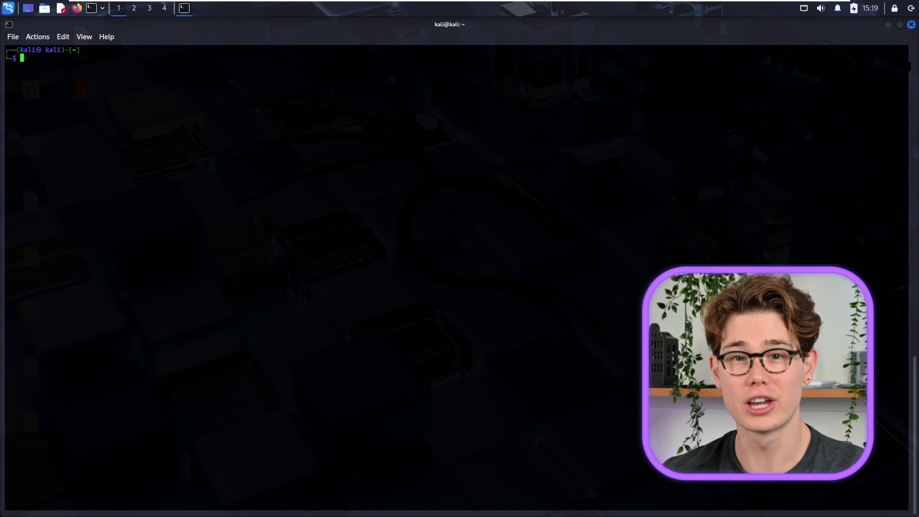
# Step: Refresh the package lists with sudo apt update, supplying the account password
pyautogui.write('sudo ')
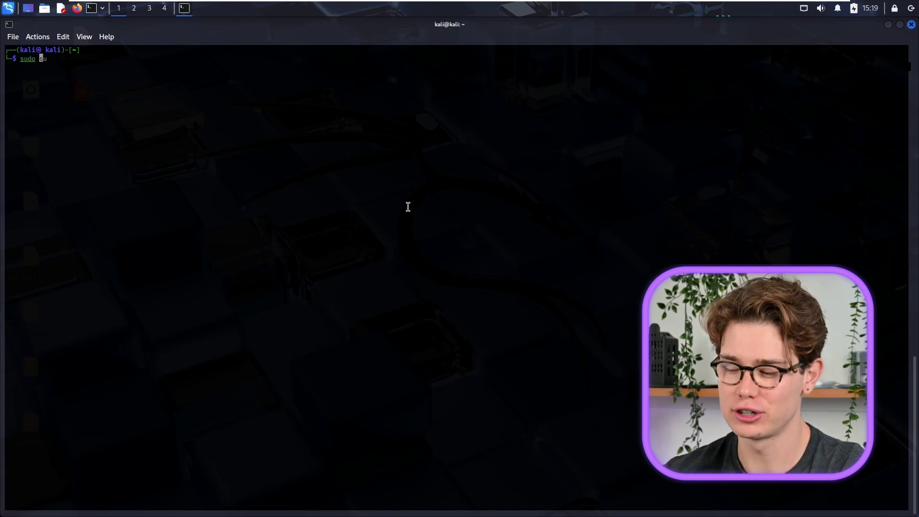
pyautogui.write('apt up')
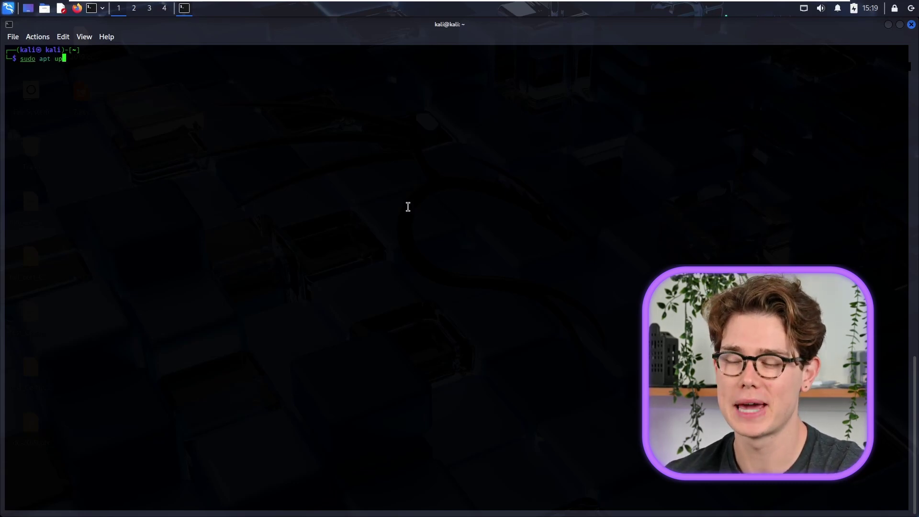
pyautogui.write('date')
pyautogui.press('Return')
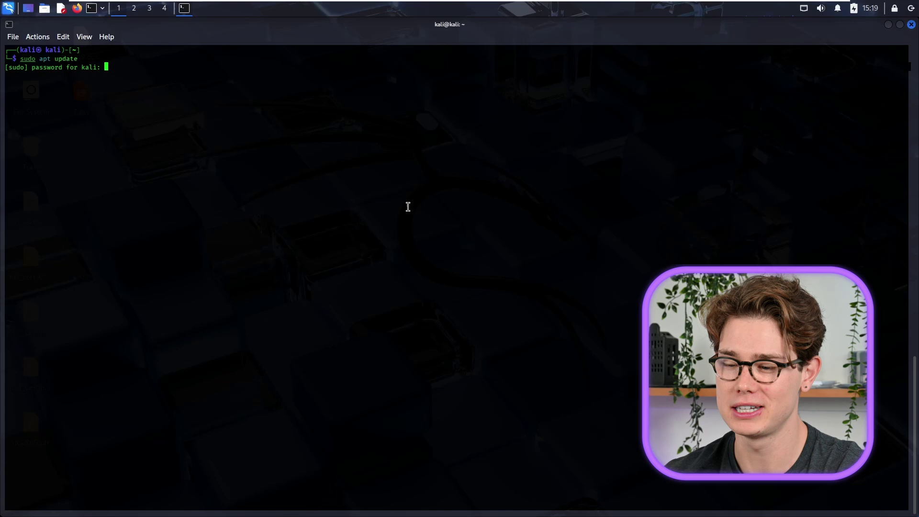
pyautogui.press('Return')
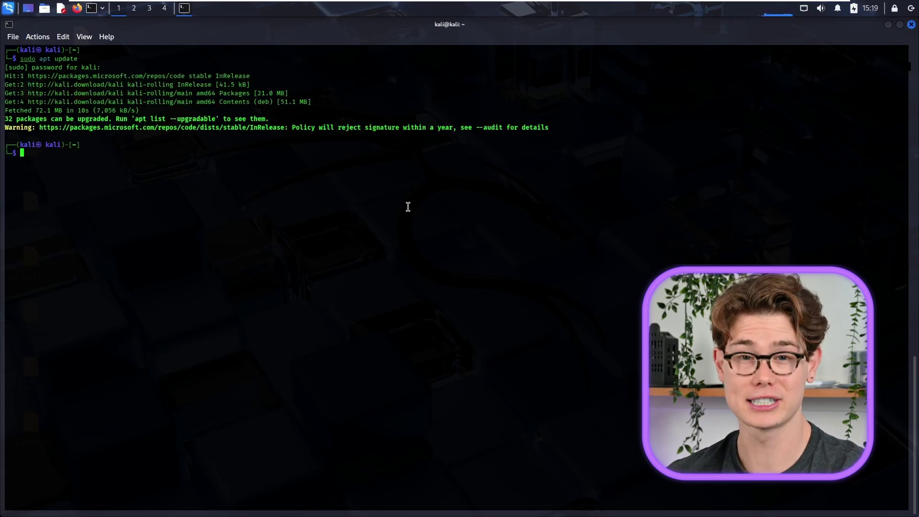
# Step: Install the inspircd and tor packages with sudo apt install inspircd tor
pyautogui.write('sudo ')
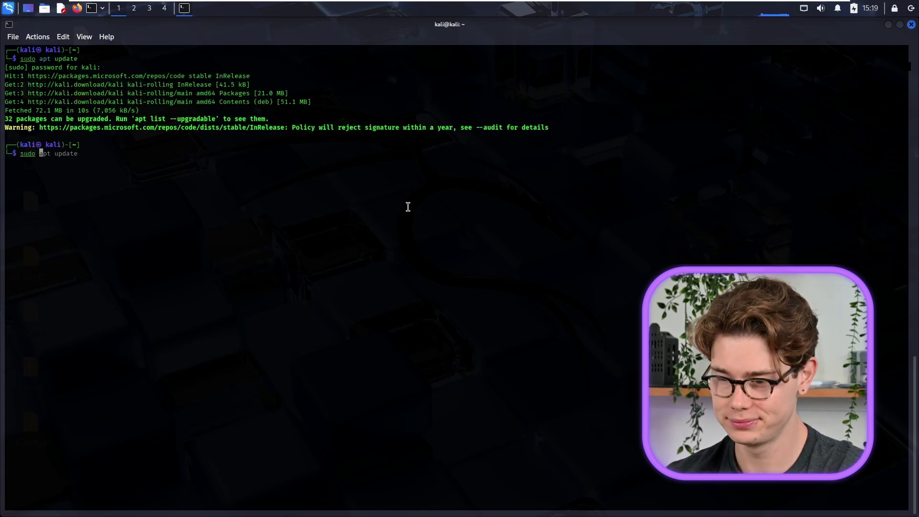
pyautogui.write('apt inst')
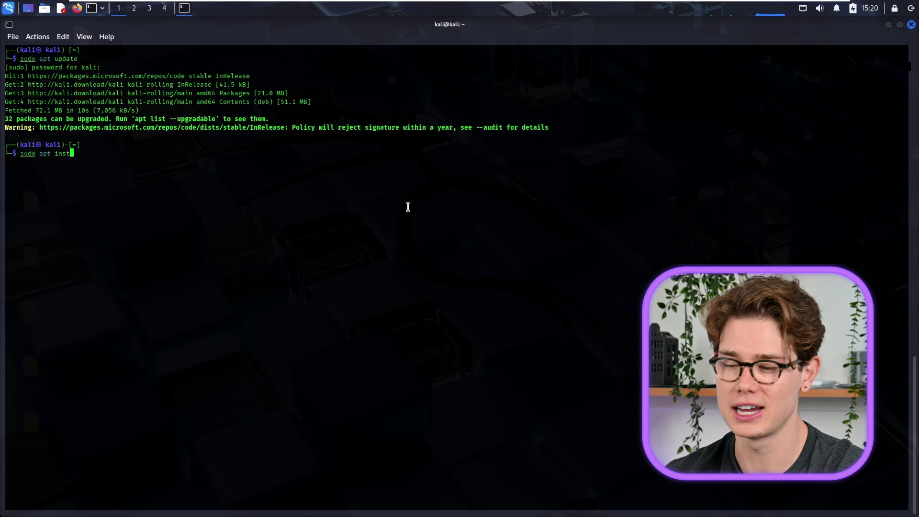
pyautogui.write('all inspir')
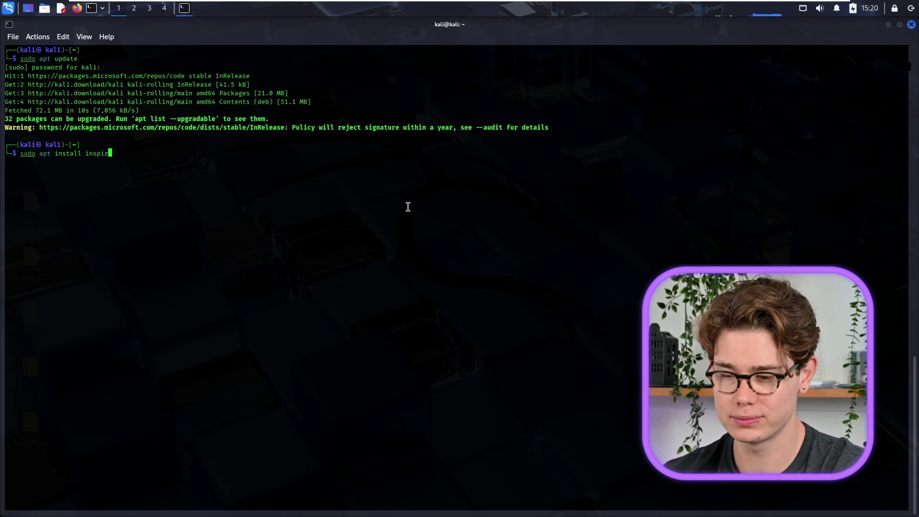
pyautogui.write('cd ')
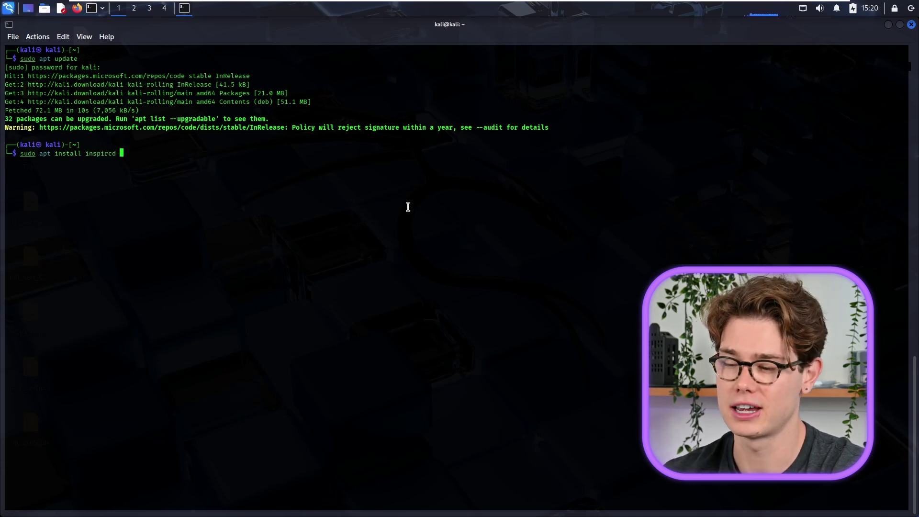
pyautogui.write('tor')
pyautogui.press('Return')
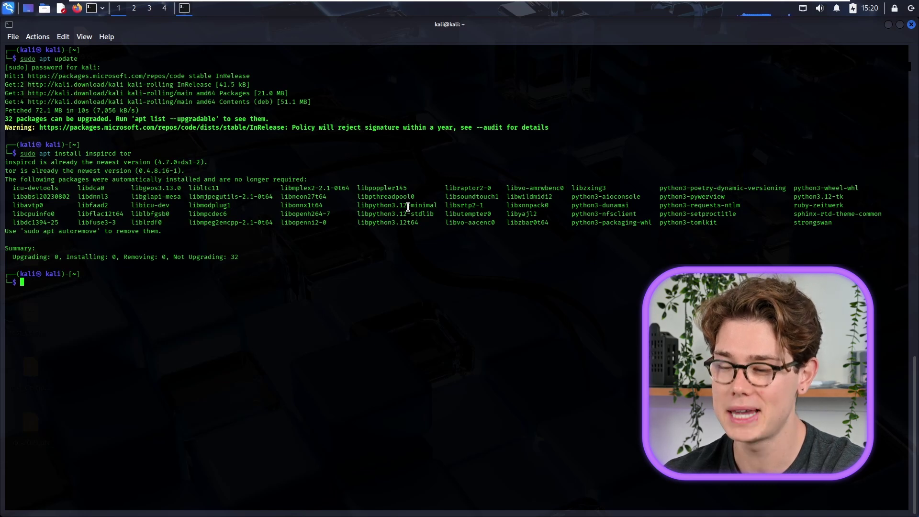
# Step: Open /etc/inspircd/inspircd.conf in nano with root privileges
pyautogui.write('sudo nano /')
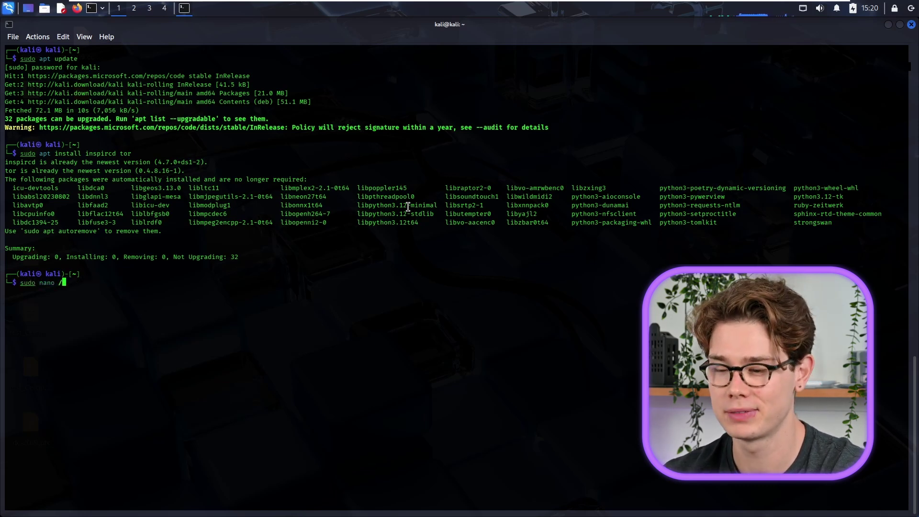
pyautogui.write('etc/ins')
pyautogui.press('Tab')
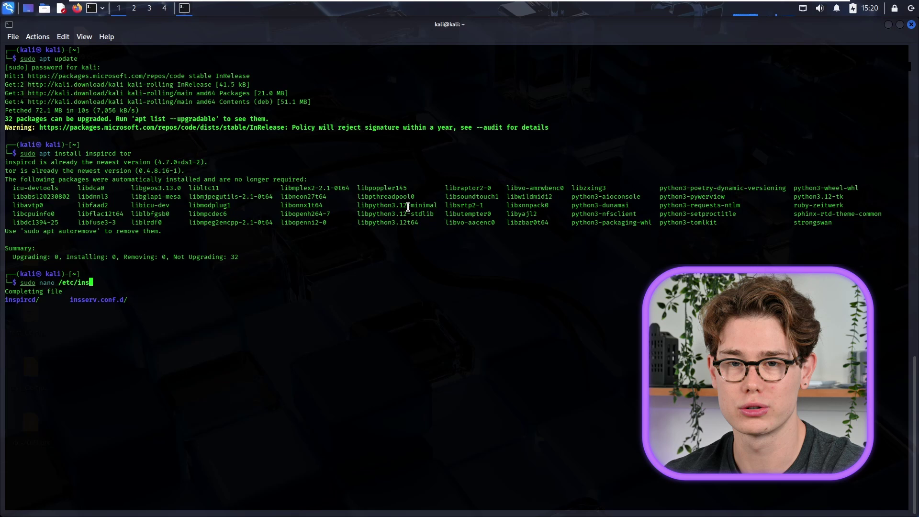
pyautogui.press('Tab')
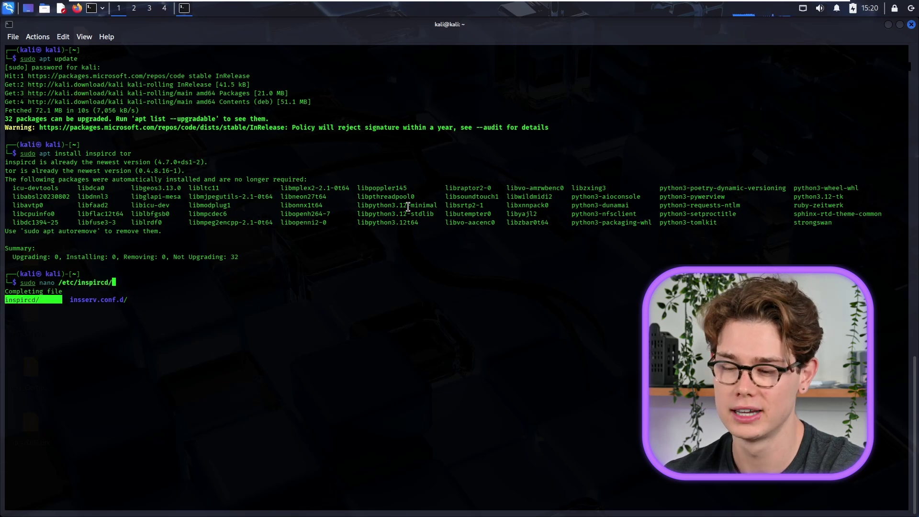
pyautogui.write('in')
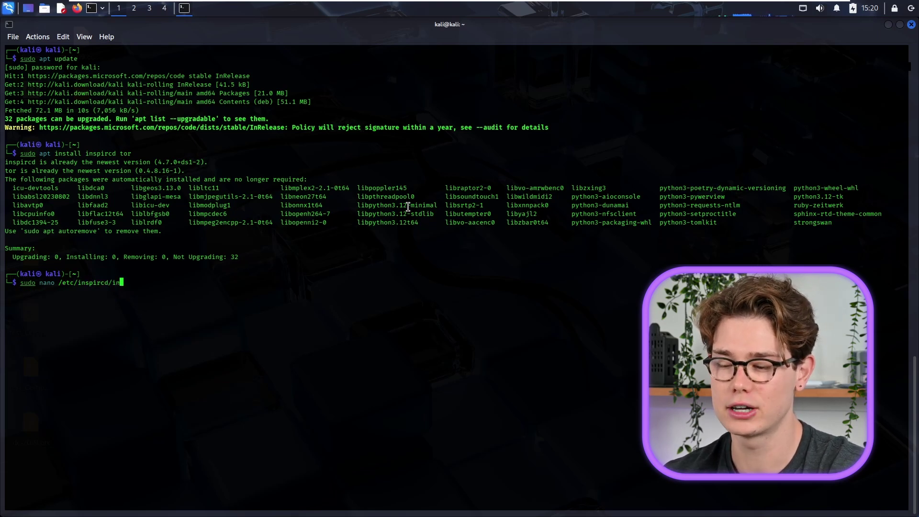
pyautogui.write('sp')
pyautogui.press('Tab')
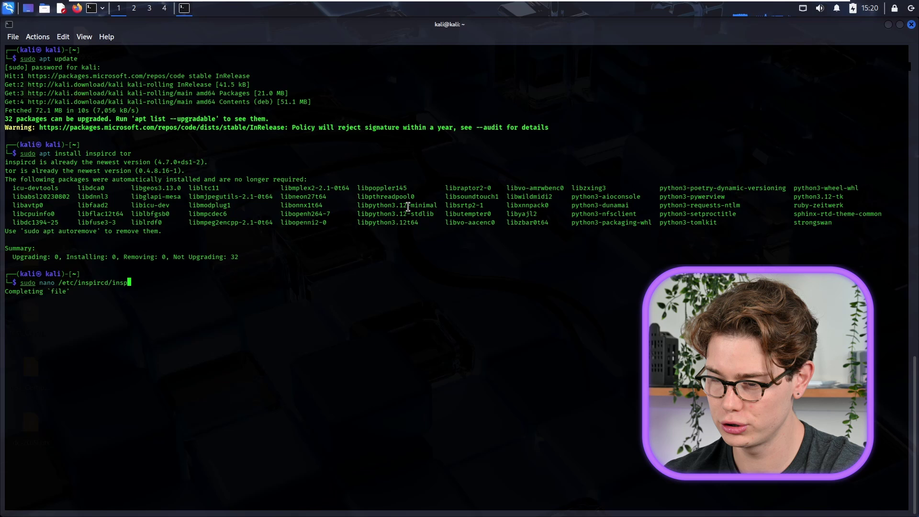
pyautogui.write('ircd')
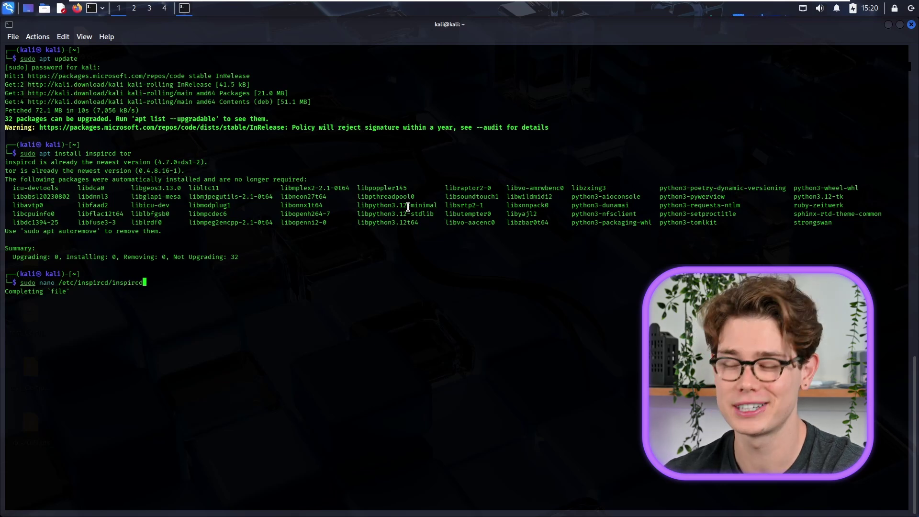
pyautogui.press('Tab')
pyautogui.press('Return')
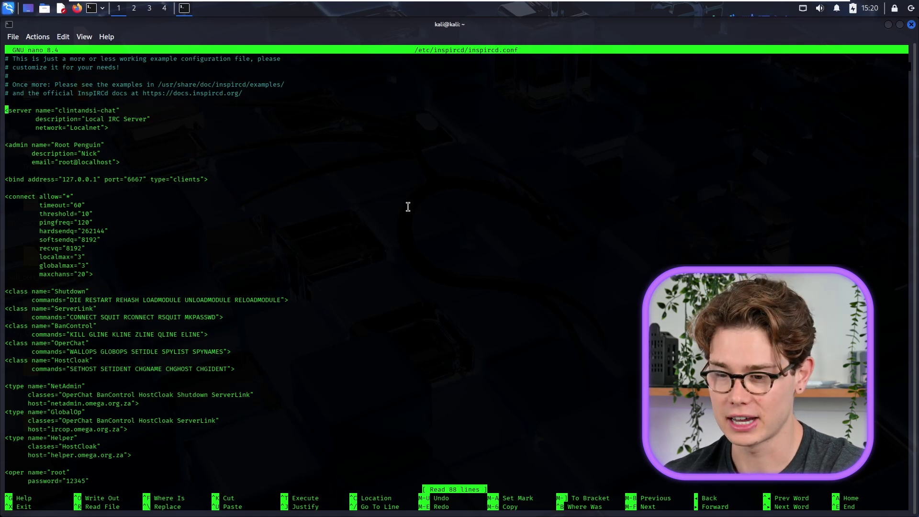
# Step: Examine the server name and the client bind address and port in the InspIRCd configuration, and exit the editor
pyautogui.press('Right')
pyautogui.press('Right')
pyautogui.press('Right')
pyautogui.press('Right')
pyautogui.press('Right')
pyautogui.press('Right')
pyautogui.press('Right')
pyautogui.press('Right')
pyautogui.press('Right')
pyautogui.press('Right')
pyautogui.press('Right')
pyautogui.press('Right')
pyautogui.press('Right')
pyautogui.press('Right')
pyautogui.press('Right')
pyautogui.press('Right')
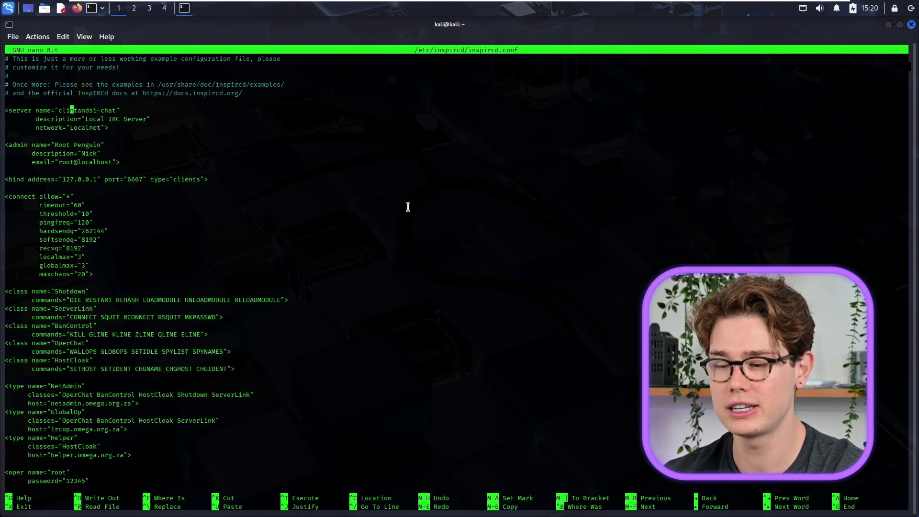
pyautogui.press('Right')
pyautogui.press('Right')
pyautogui.press('Right')
pyautogui.press('Right')
pyautogui.press('Right')
pyautogui.press('Right')
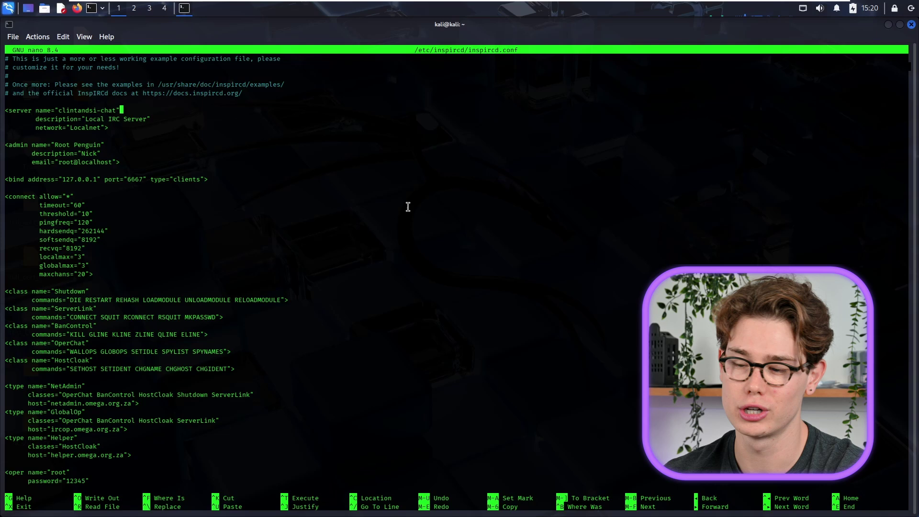
pyautogui.press('Down')
pyautogui.press('Down')
pyautogui.press('Down')
pyautogui.press('Down')
pyautogui.press('Down')
pyautogui.press('Down')
pyautogui.press('Down')
pyautogui.press('Down')
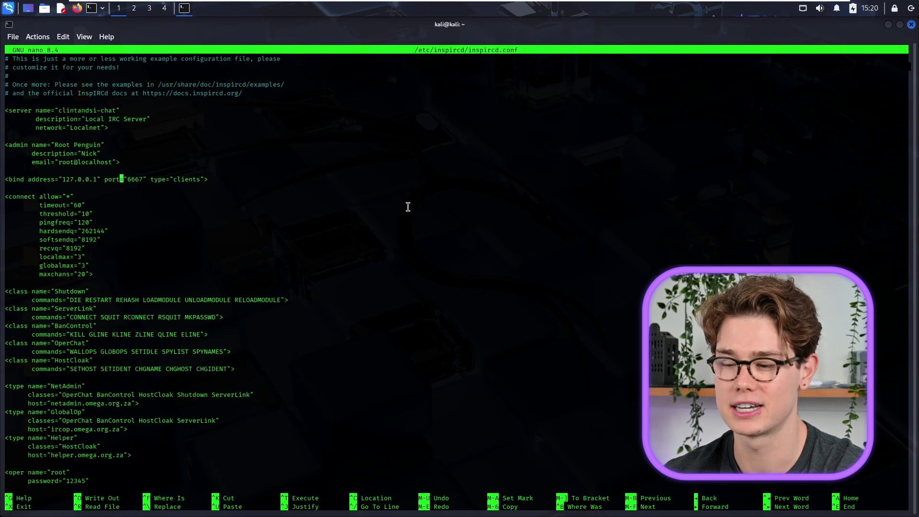
pyautogui.hotkey('ctrl', 'x')
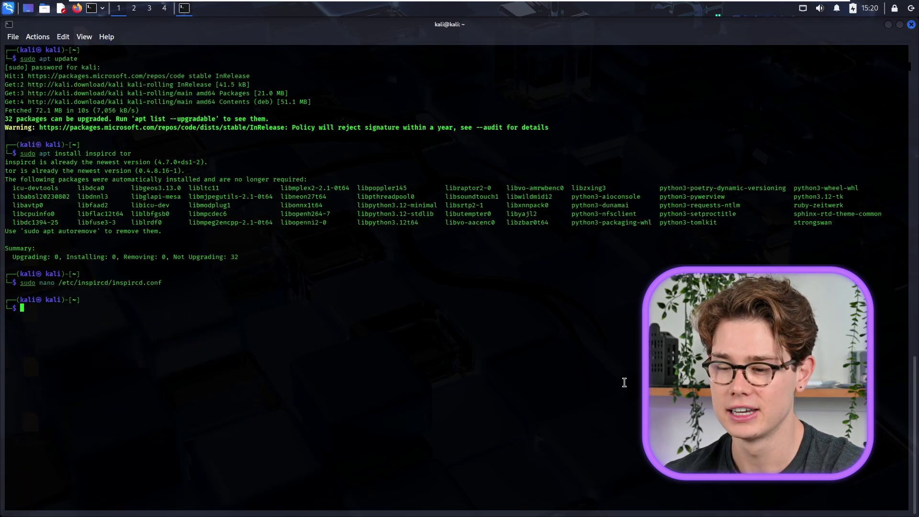
# Step: Open the Tor configuration file /etc/tor/torrc in nano with root privileges
pyautogui.press('Up')
pyautogui.press('Home')
pyautogui.press('Right')
pyautogui.press('Right')
pyautogui.press('Right')
pyautogui.press('Right')
pyautogui.press('Right')
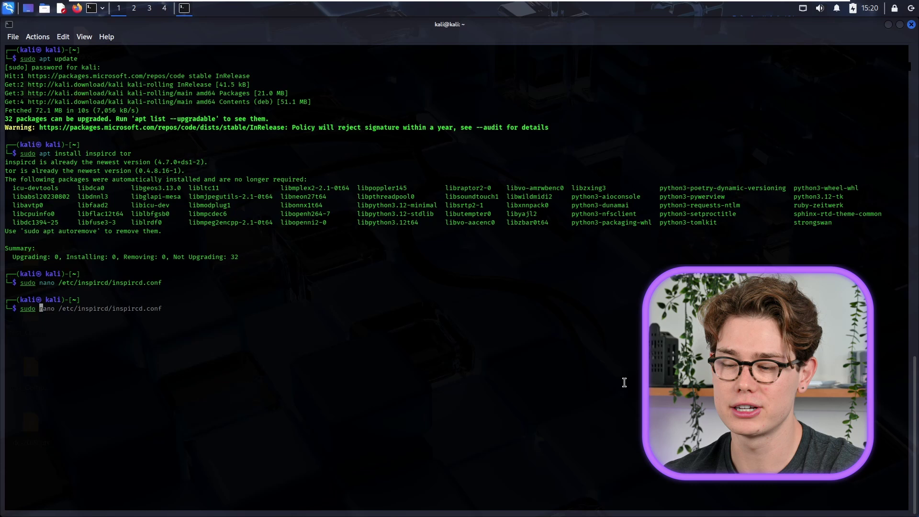
pyautogui.press('Right')
pyautogui.press('Right')
pyautogui.press('Right')
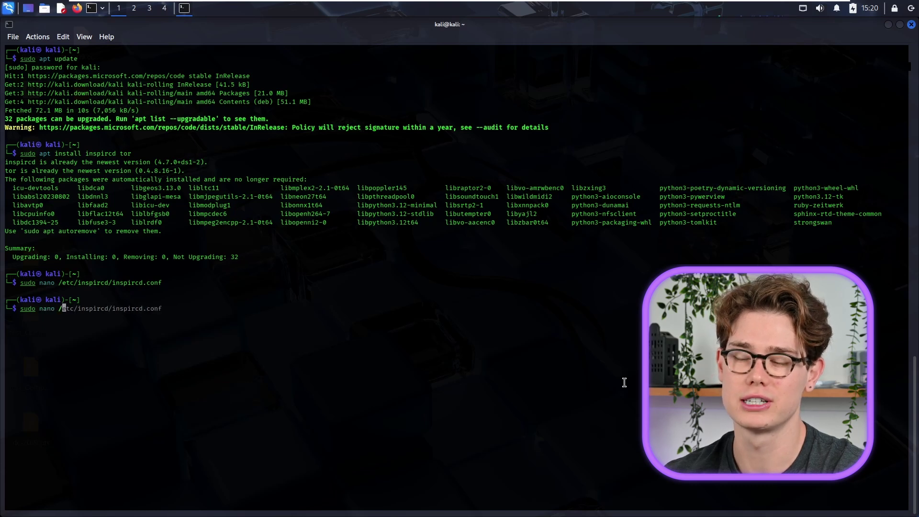
pyautogui.write('c/tor')
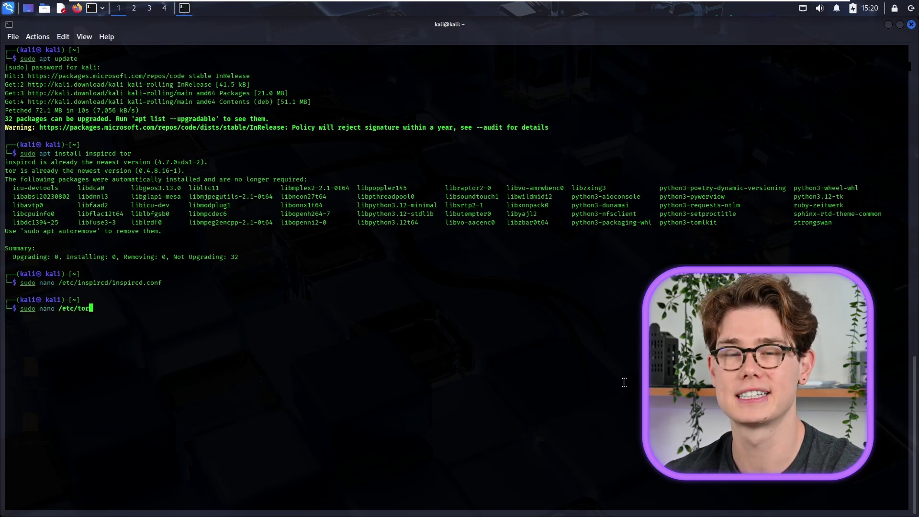
pyautogui.write('/tor')
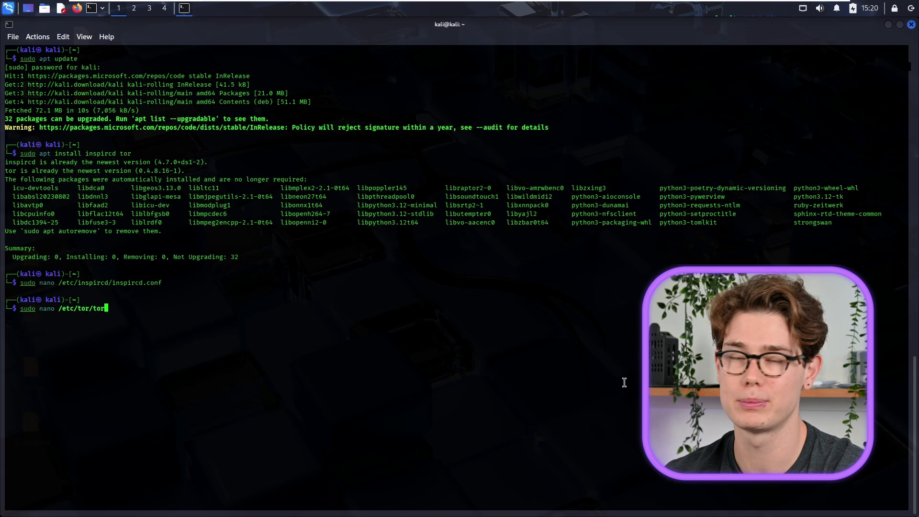
pyautogui.write('rc')
pyautogui.press('Return')
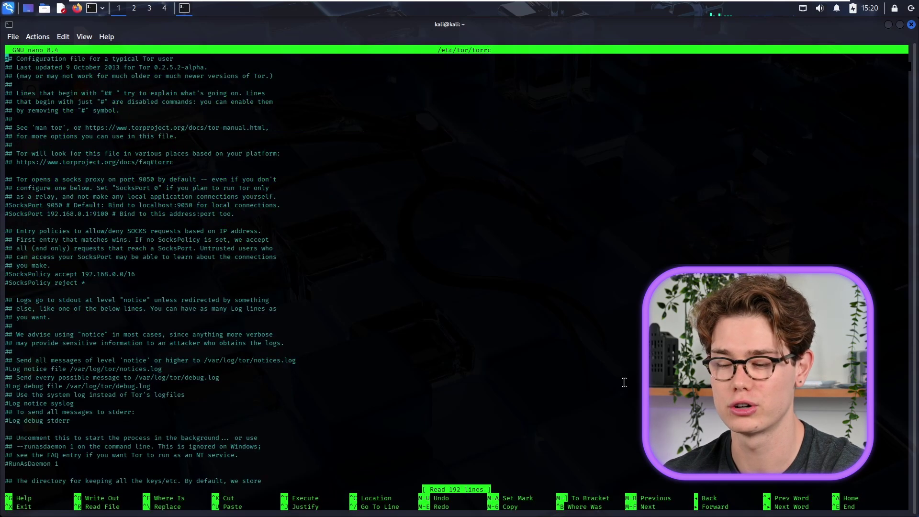
# Step: Examine the HiddenServiceDir and HiddenServicePort lines in the location-hidden services section of the Tor configuration
pyautogui.press('Down')
pyautogui.press('Down')
pyautogui.press('Down')
pyautogui.press('Down')
pyautogui.press('Down')
pyautogui.press('Down')
pyautogui.press('Down')
pyautogui.press('Down')
pyautogui.press('Down')
pyautogui.press('Down')
pyautogui.press('Down')
pyautogui.press('Down')
pyautogui.press('Down')
pyautogui.press('Down')
pyautogui.press('Down')
pyautogui.press('Down')
pyautogui.press('Down')
pyautogui.press('Down')
pyautogui.press('Down')
pyautogui.press('Down')
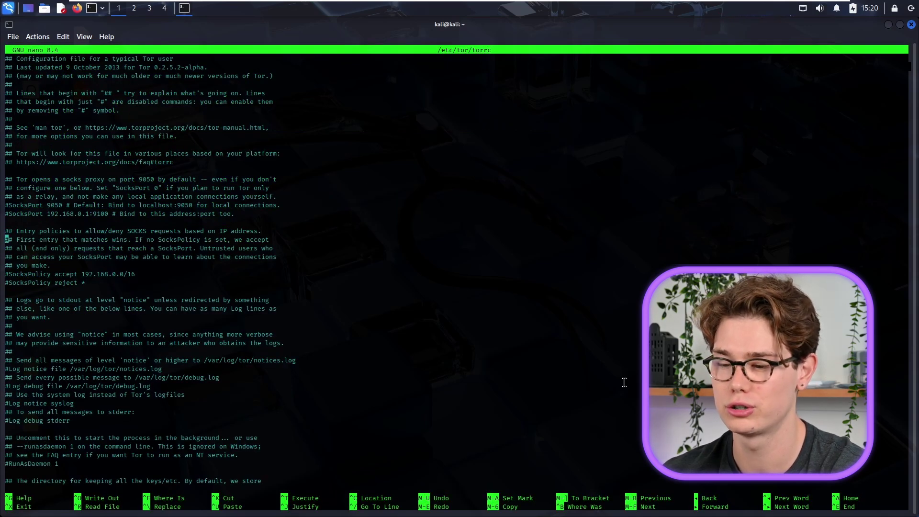
pyautogui.press('Down')
pyautogui.press('Down')
pyautogui.press('Down')
pyautogui.press('Down')
pyautogui.press('Down')
pyautogui.press('Down')
pyautogui.press('Down')
pyautogui.press('Down')
pyautogui.press('Down')
pyautogui.press('Down')
pyautogui.press('Down')
pyautogui.press('Down')
pyautogui.press('Down')
pyautogui.press('Down')
pyautogui.press('Down')
pyautogui.press('Down')
pyautogui.press('Down')
pyautogui.press('Down')
pyautogui.press('Down')
pyautogui.press('Down')
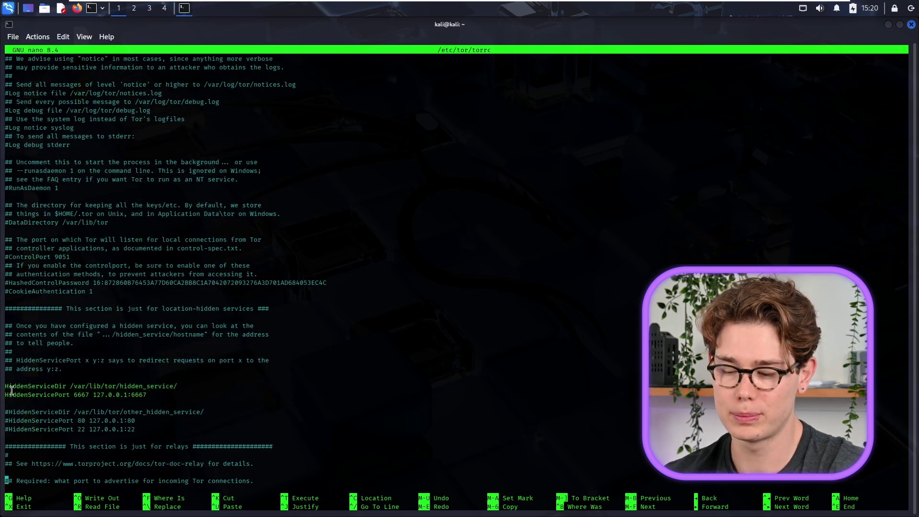
pyautogui.doubleClick(12, 393)
pyautogui.doubleClick(3, 382)
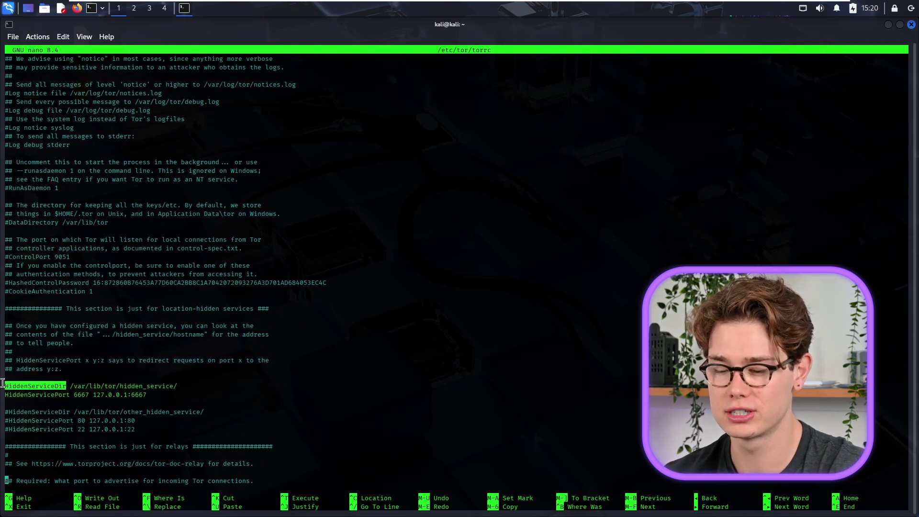
pyautogui.click(2, 383)
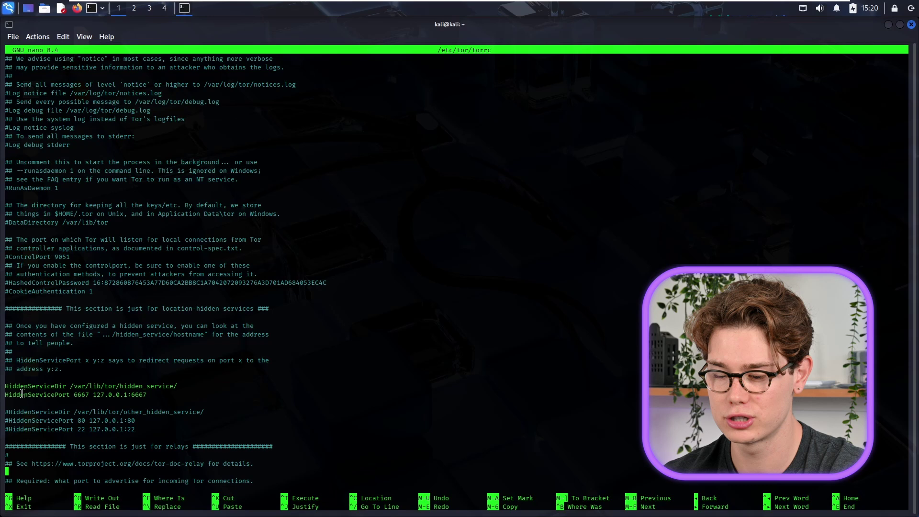
# Step: Try commenting out the HiddenServiceDir line for /var/lib/tor/hidden_service/ with a # and remove the mark again
pyautogui.press('Up')
pyautogui.press('Up')
pyautogui.press('Up')
pyautogui.press('Up')
pyautogui.press('Up')
pyautogui.press('Up')
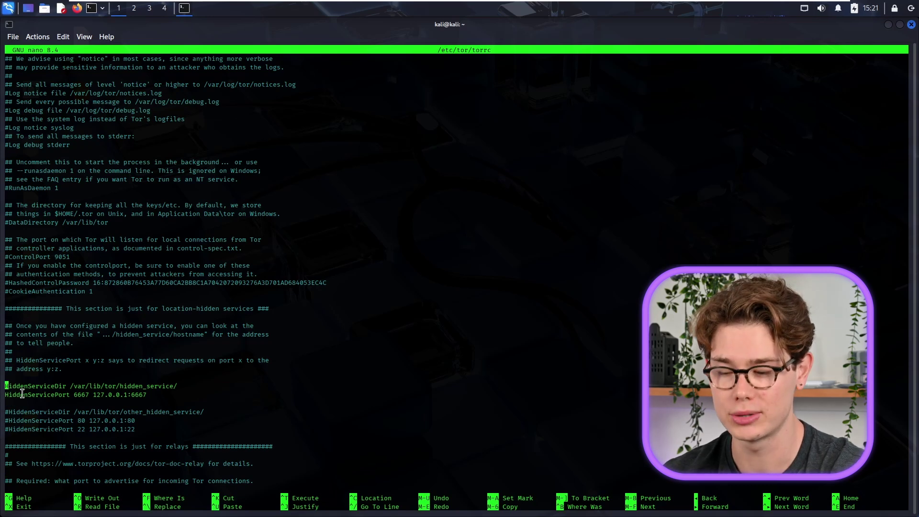
pyautogui.press('Delete')
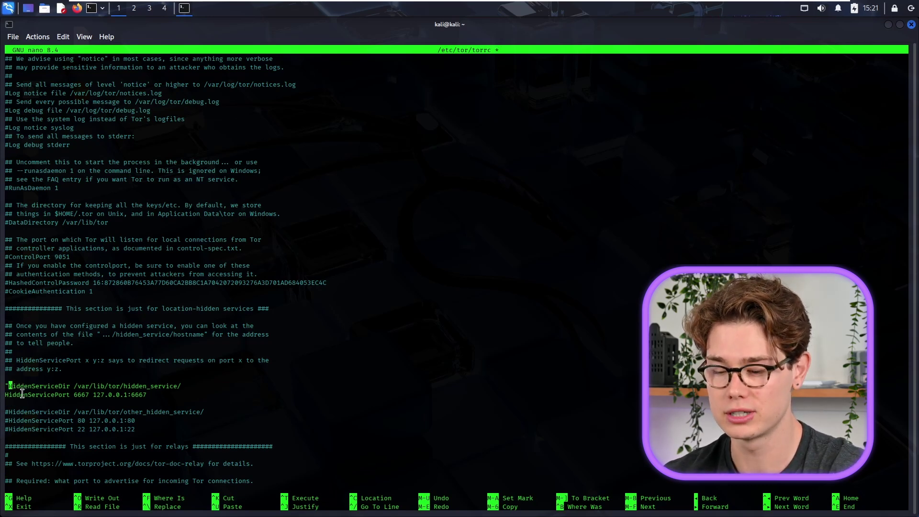
pyautogui.write('#')
pyautogui.press('BackSpace')
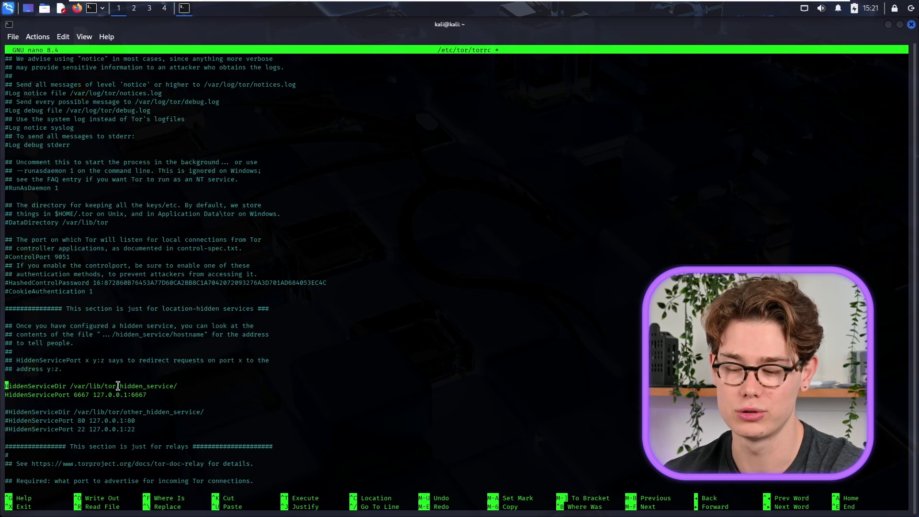
# Step: Save the torrc file under its existing name and exit the editor
pyautogui.hotkey('ctrl', 'x')
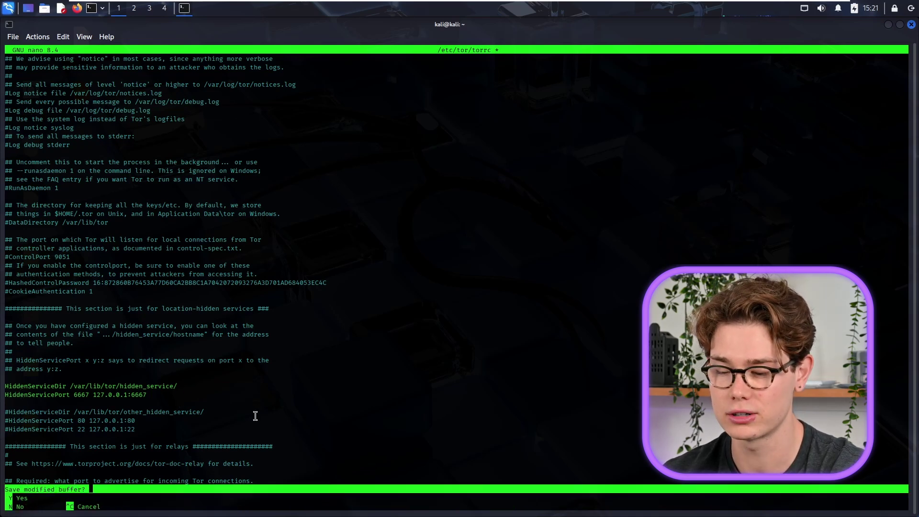
pyautogui.press('y')
pyautogui.press('Return')
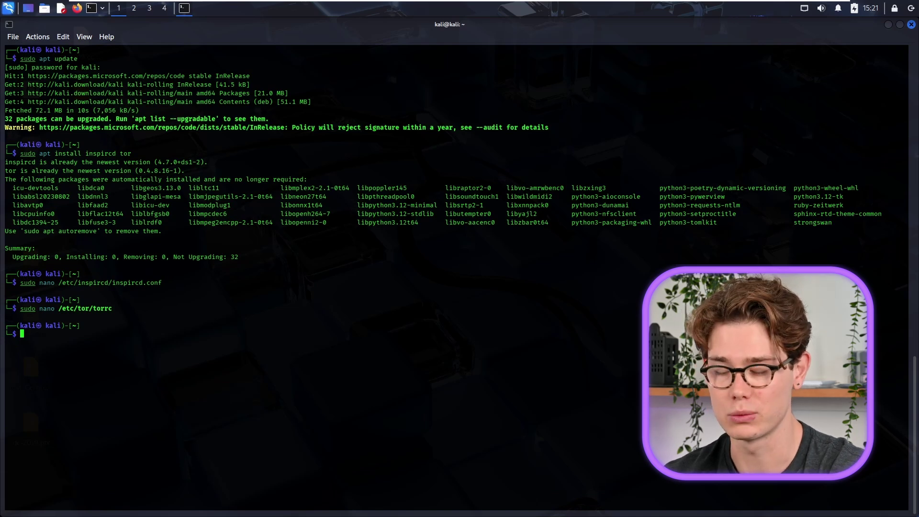
# Step: Restart the tor service with root privileges using systemctl
pyautogui.write('sudo')
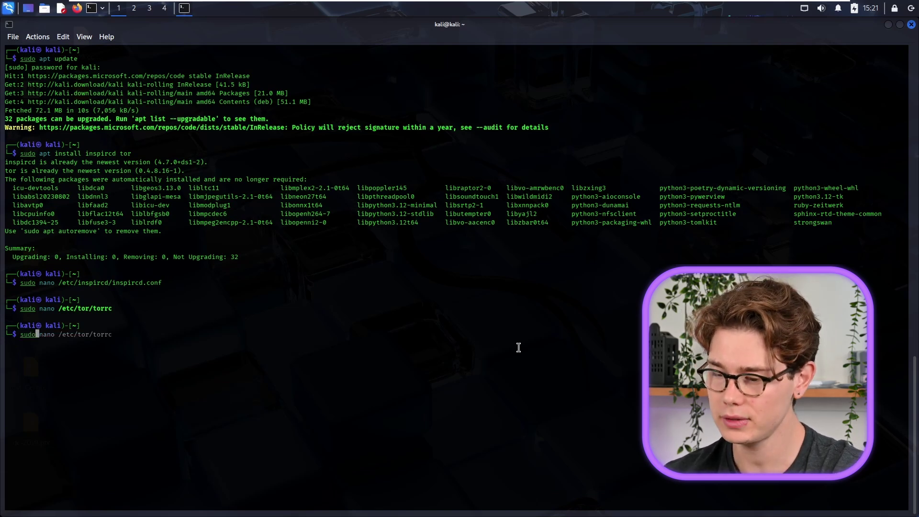
pyautogui.write(' systemctl ')
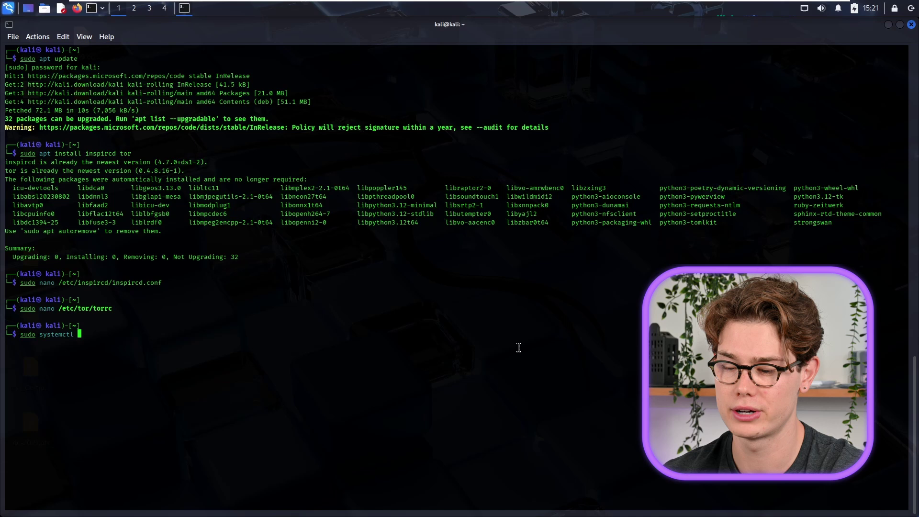
pyautogui.write('rest')
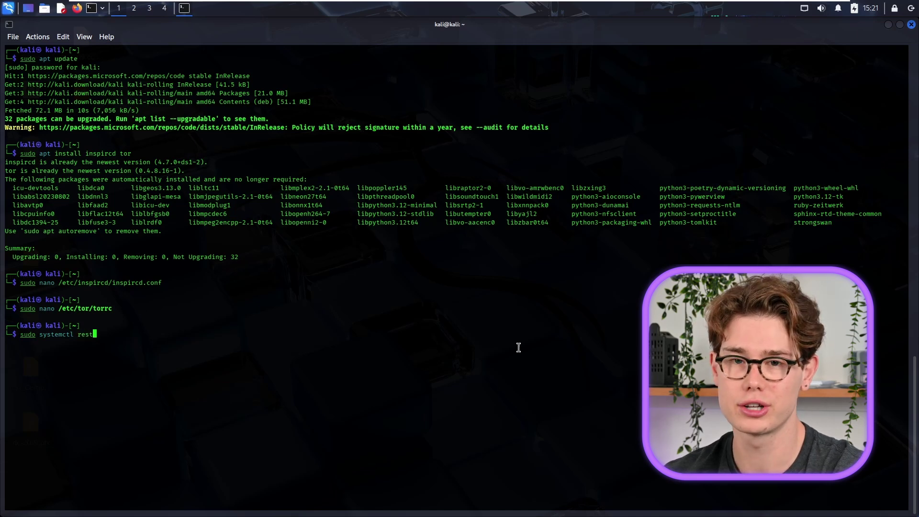
pyautogui.write('art sor')
pyautogui.press('Return')
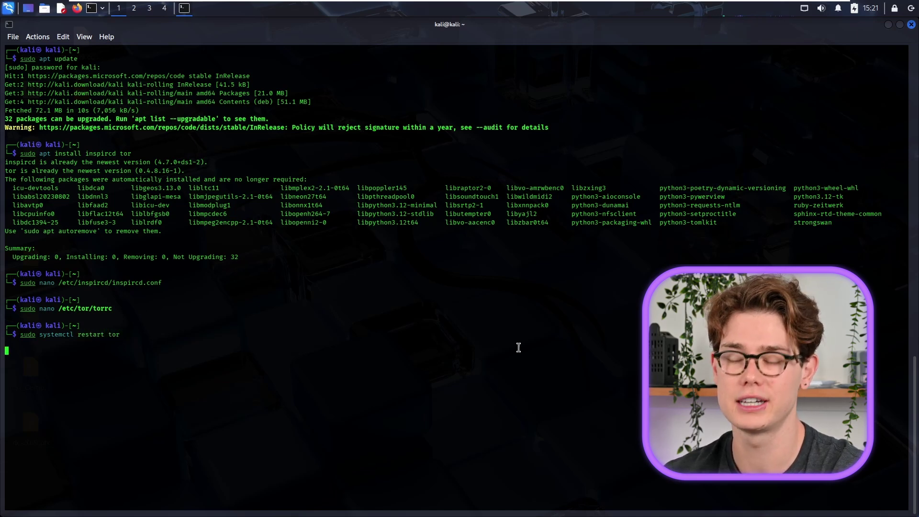
# Step: Print the contents of /etc/tor/torrc in the terminal with cat
pyautogui.write('cat')
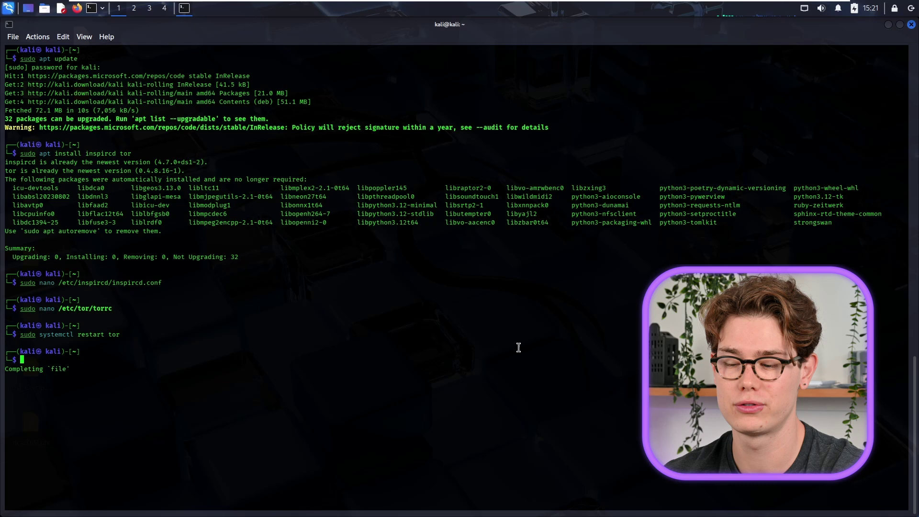
pyautogui.press('Tab')
pyautogui.write('/etc/')
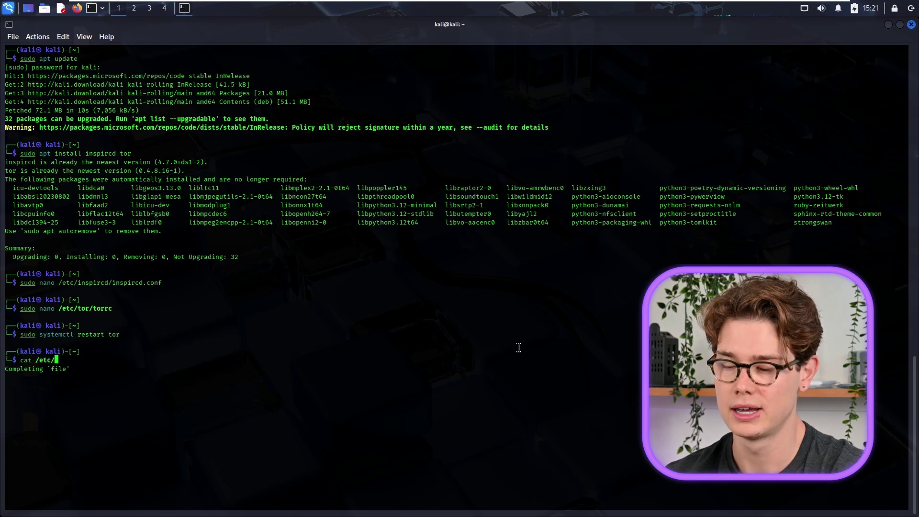
pyautogui.write('tor')
pyautogui.write('/torrc')
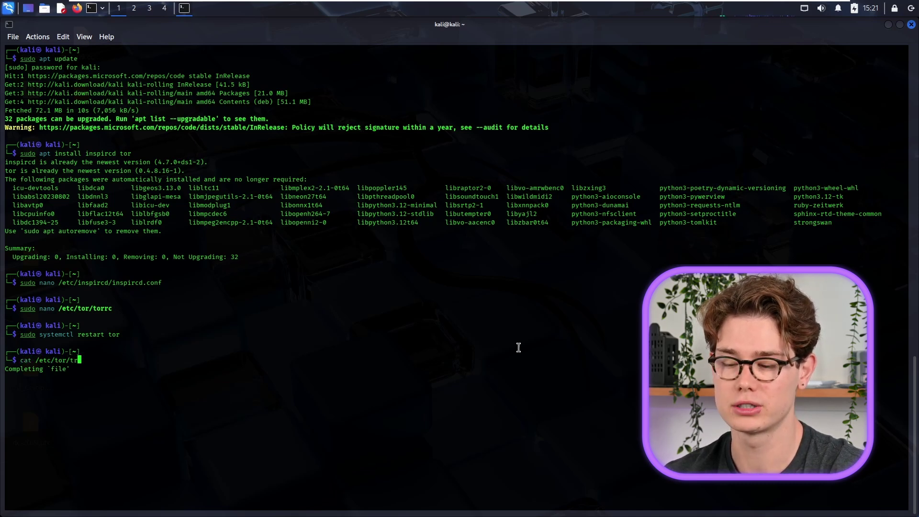
pyautogui.press('Return')
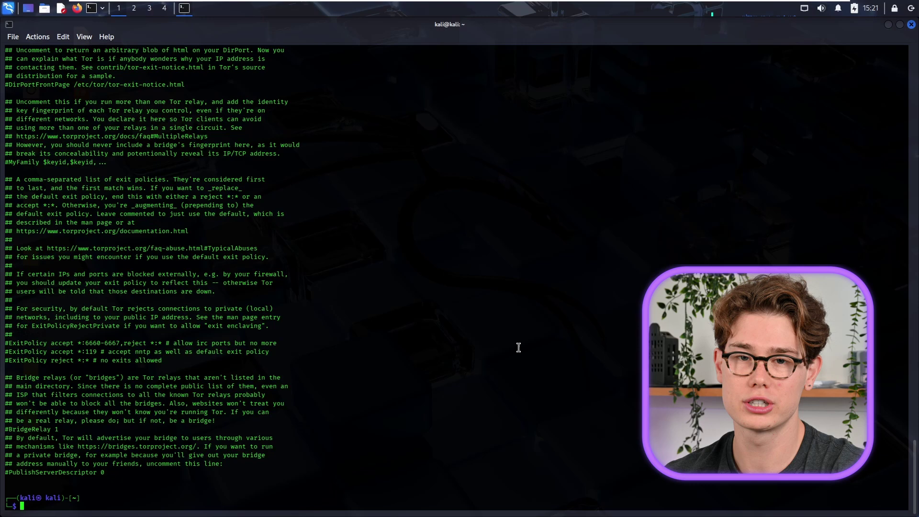
# Step: Find the HiddenServiceDir line in the location-hidden services section of the output and select its path /var/lib/tor/hidden_service/
pyautogui.scroll(15, 216, 245)
pyautogui.scroll(20, 215, 245)
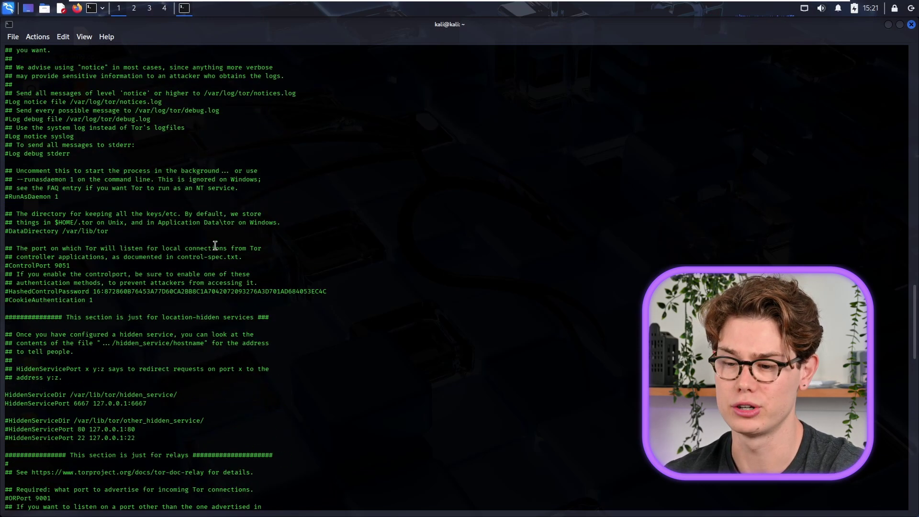
pyautogui.scroll(7, 215, 245)
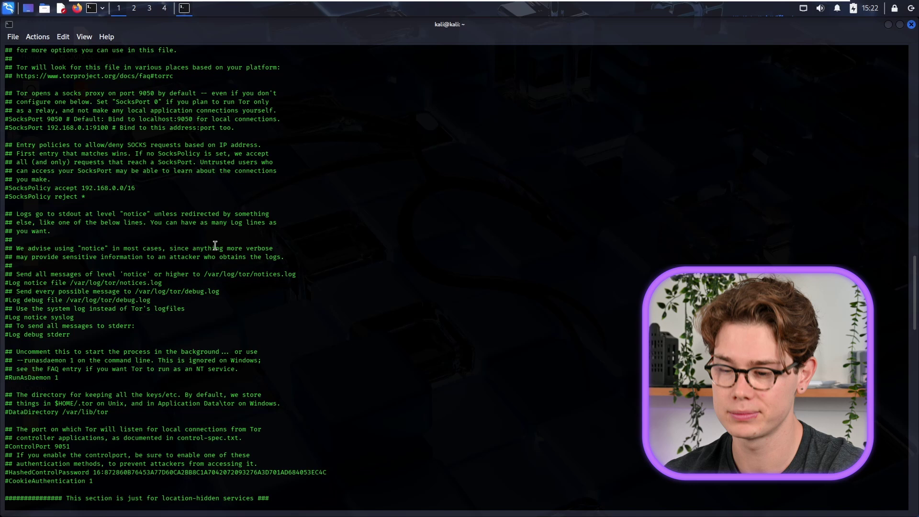
pyautogui.scroll(3, 86, 173)
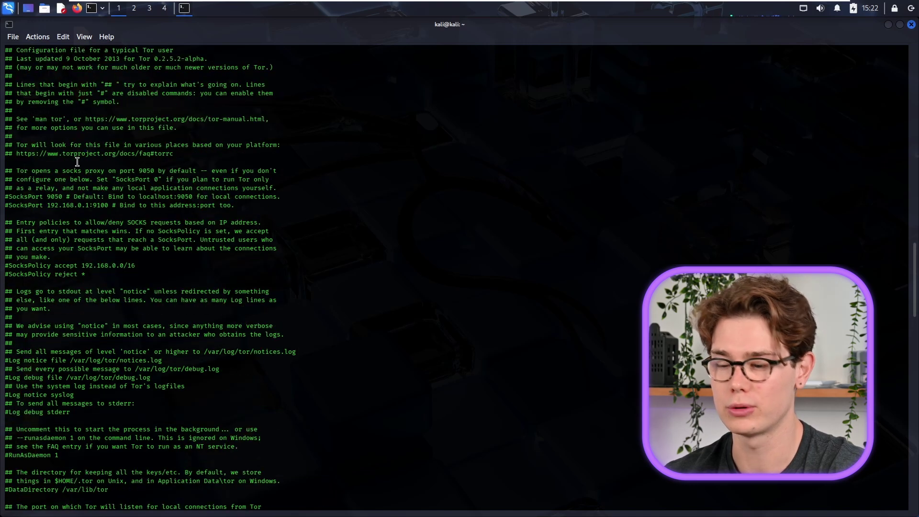
pyautogui.scroll(-13, 77, 162)
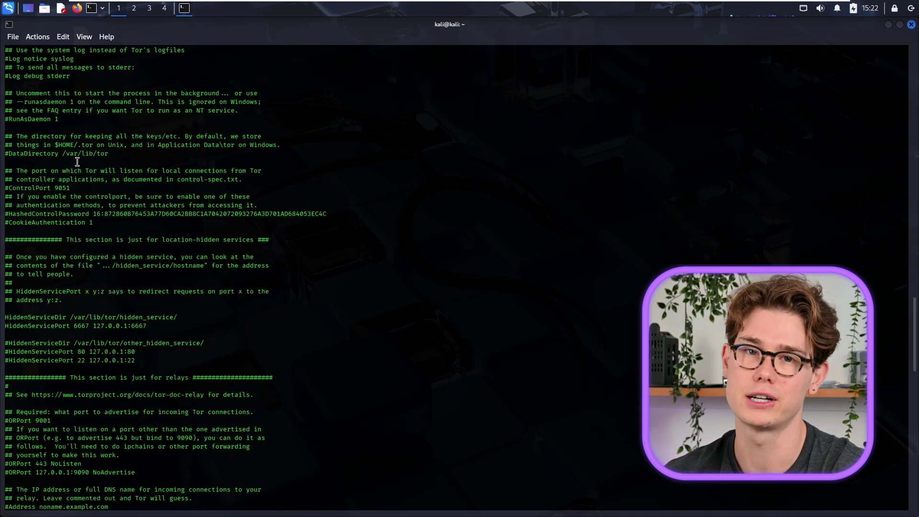
pyautogui.doubleClick(77, 317)
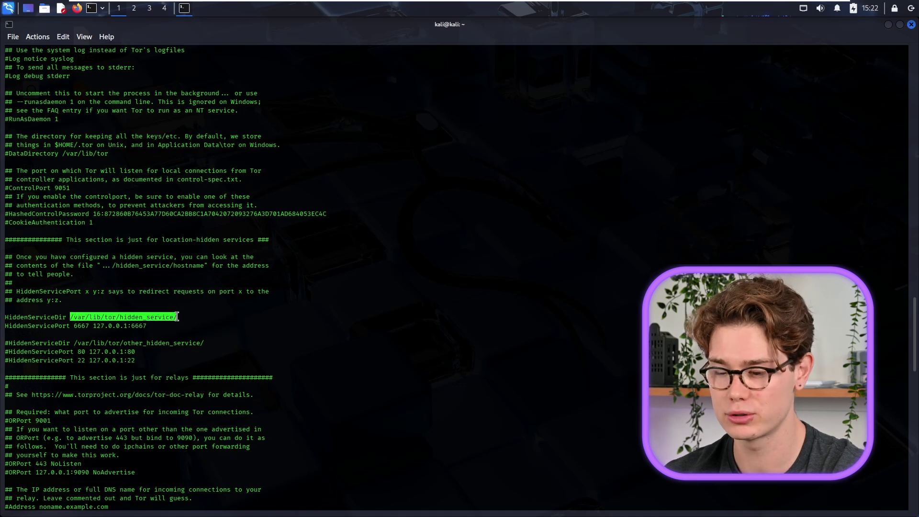
# Step: Try to print /var/lib/tor/hidden_service/ with cat without root privileges
pyautogui.press('Up')
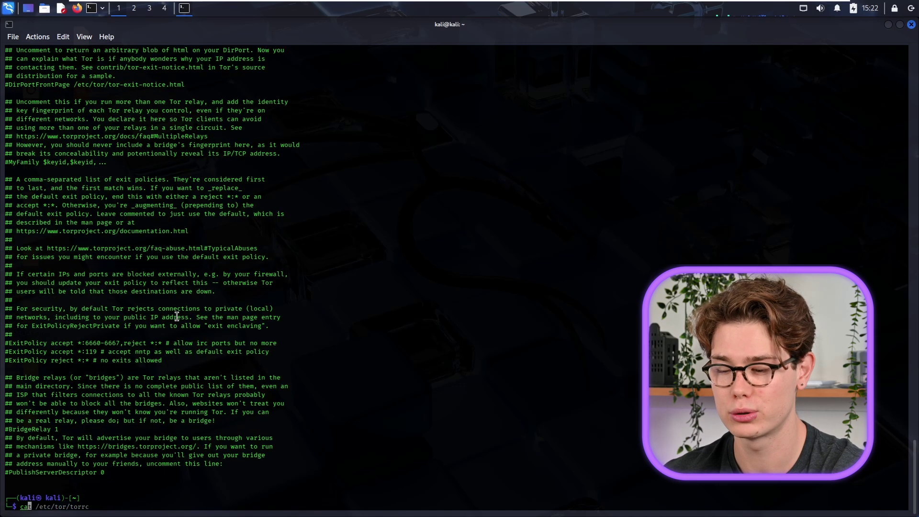
pyautogui.press('Up')
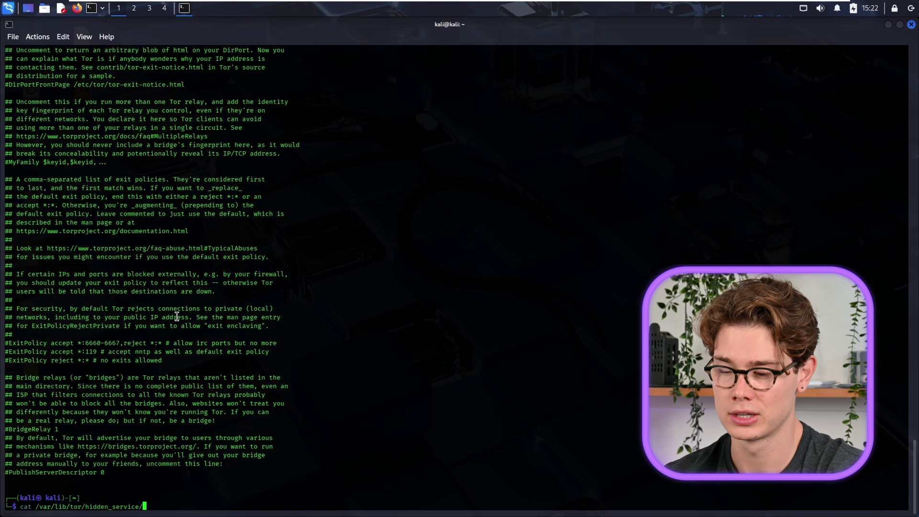
pyautogui.press('Return')
# Step: Print the hidden service's onion address from /var/lib/tor/hidden_service/hostname with cat and root privileges
pyautogui.press('Up')
pyautogui.press('Home')
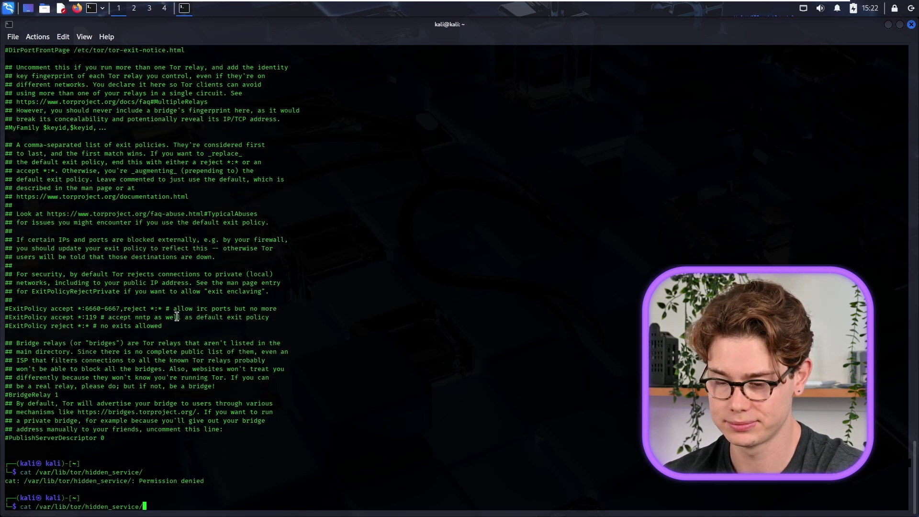
pyautogui.write('sudo')
pyautogui.press('Right')
pyautogui.press('Right')
pyautogui.press('Right')
pyautogui.press('Right')
pyautogui.press('Right')
pyautogui.press('Right')
pyautogui.press('Right')
pyautogui.press('Right')
pyautogui.press('Right')
pyautogui.press('Right')
pyautogui.press('Right')
pyautogui.press('Right')
pyautogui.press('Right')
pyautogui.press('Right')
pyautogui.press('Right')
pyautogui.press('Right')
pyautogui.press('Right')
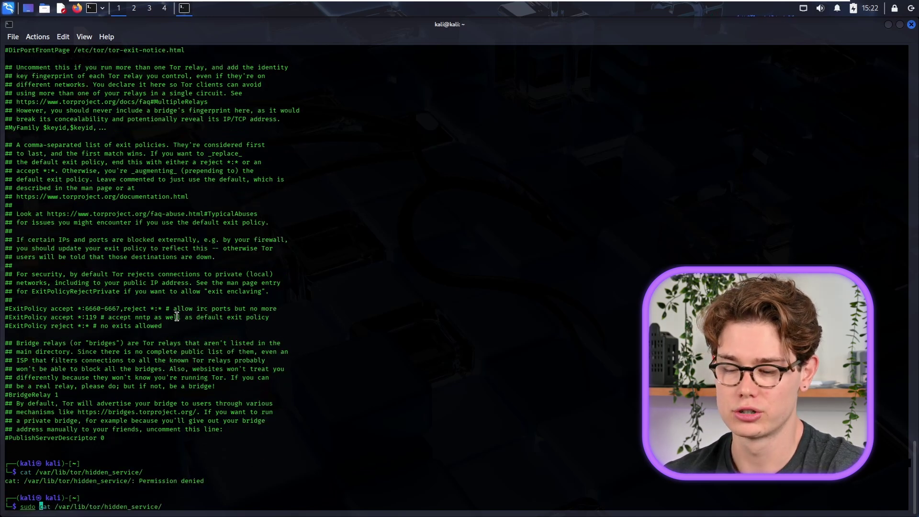
pyautogui.press('End')
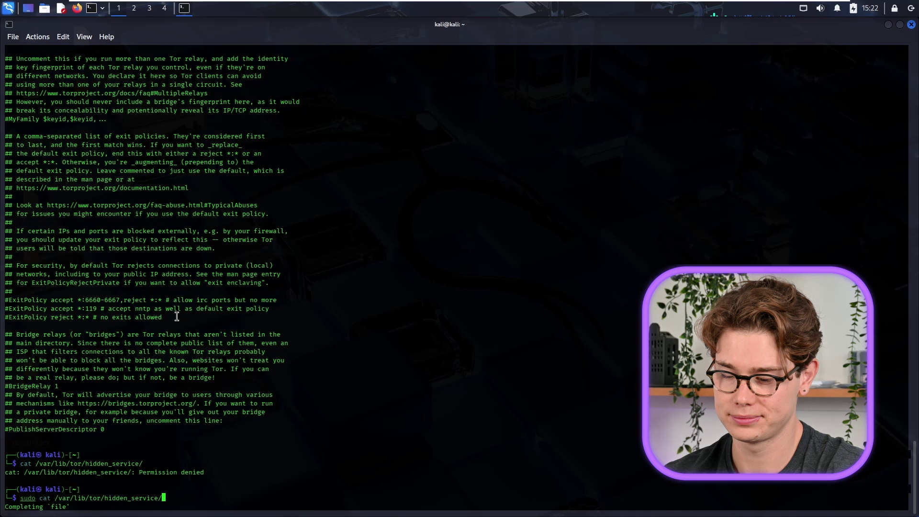
pyautogui.write('hostname')
pyautogui.press('Return')
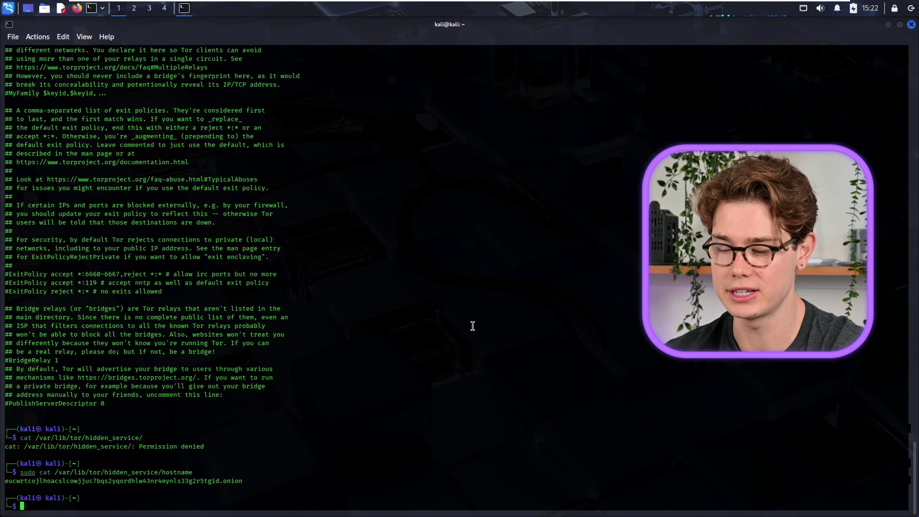
# Step: Enable the tor and inspircd services to launch at boot using systemctl with root privileges
pyautogui.press('Up')
pyautogui.press('Home')
pyautogui.press('Right')
pyautogui.press('Right')
pyautogui.press('Right')
pyautogui.press('Right')
pyautogui.press('Right')
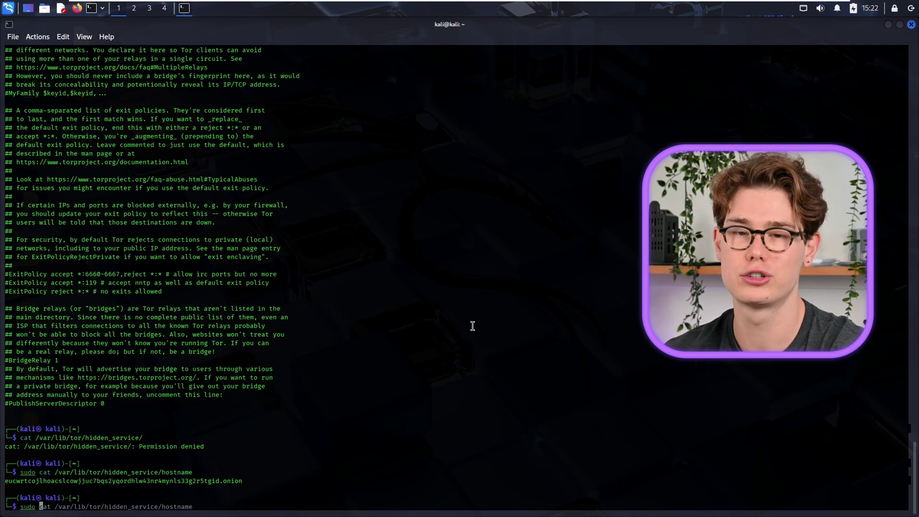
pyautogui.hotkey('ctrl', 'k')
pyautogui.write('systemctl')
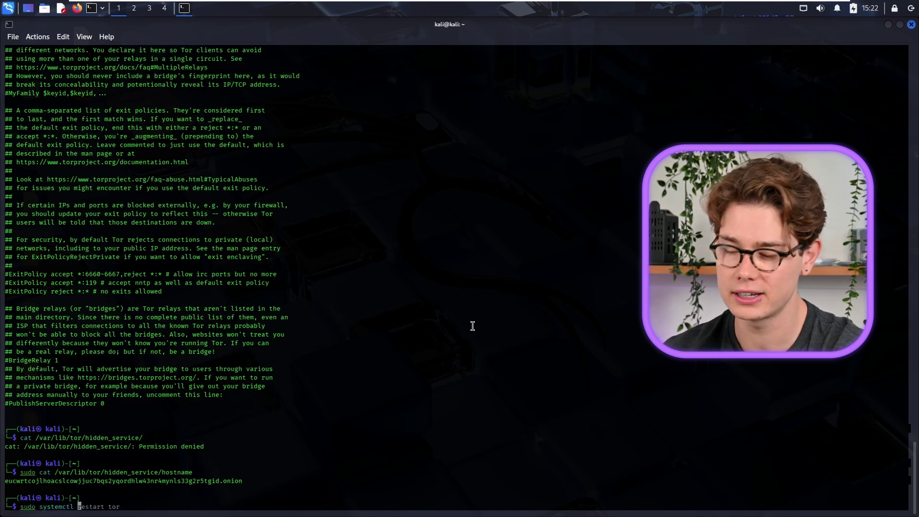
pyautogui.write(' enable to')
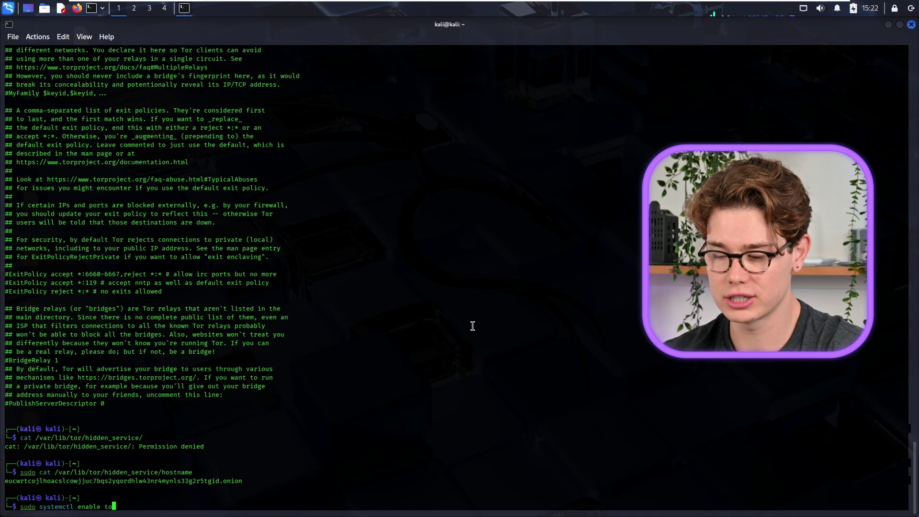
pyautogui.write('r inspir')
pyautogui.press('Tab')
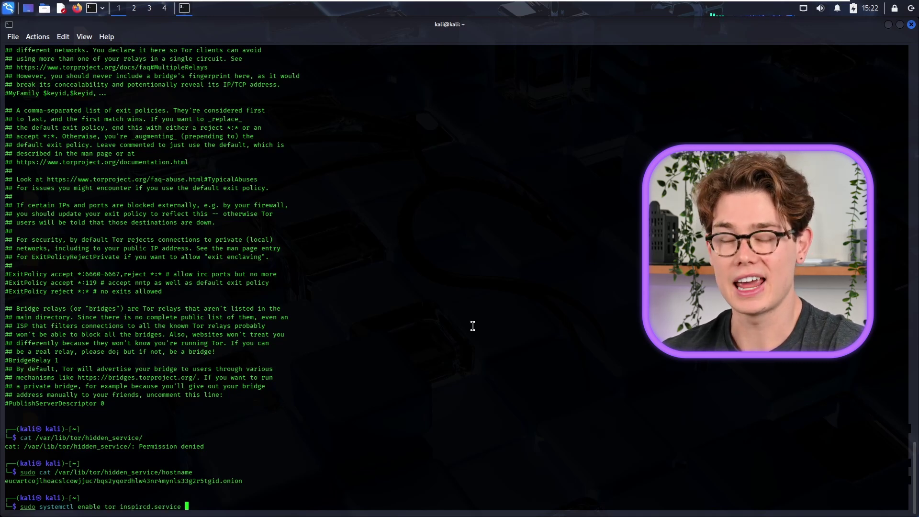
pyautogui.press('BackSpace')
pyautogui.press('BackSpace')
pyautogui.press('BackSpace')
pyautogui.press('BackSpace')
pyautogui.press('BackSpace')
pyautogui.press('BackSpace')
pyautogui.press('BackSpace')
pyautogui.press('BackSpace')
pyautogui.press('BackSpace')
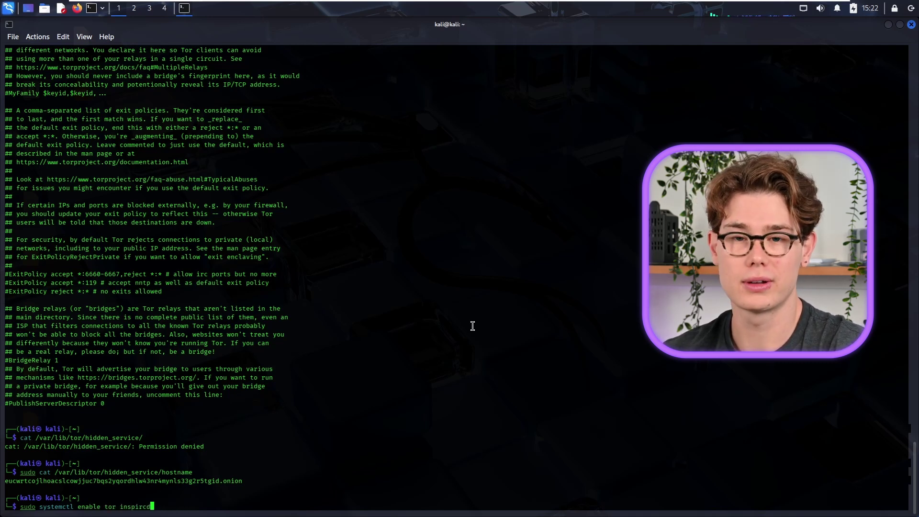
pyautogui.press('Return')
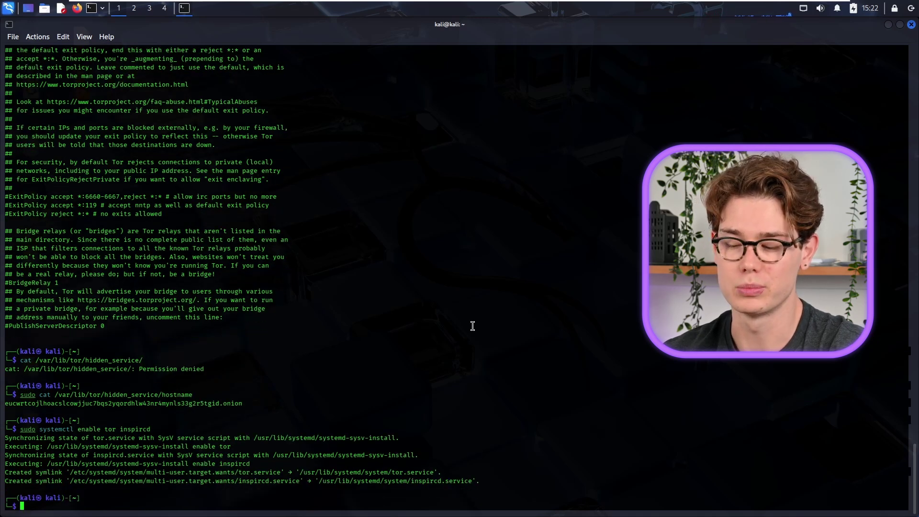
# Step: Start the tor and inspircd services using systemctl with root privileges
pyautogui.press('Up')
pyautogui.press('Home')
pyautogui.hotkey('ctrl', 'Right')
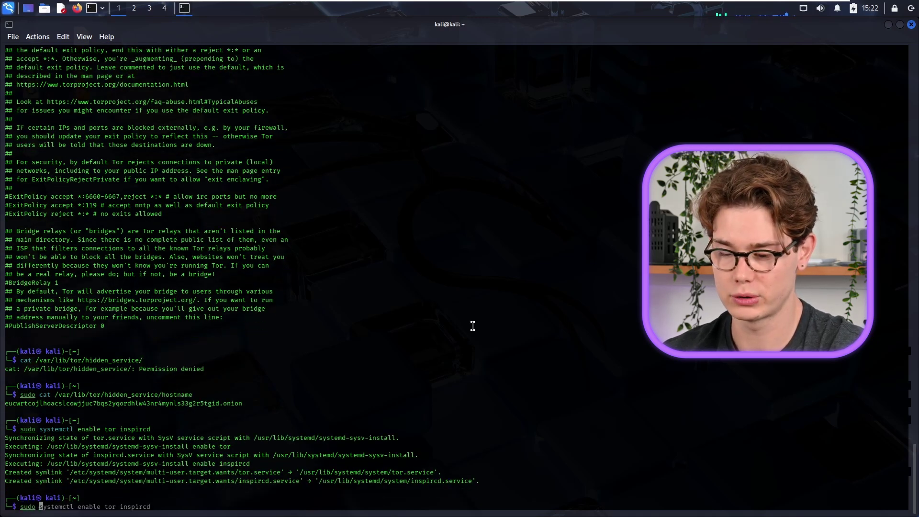
pyautogui.hotkey('ctrl', 'Right')
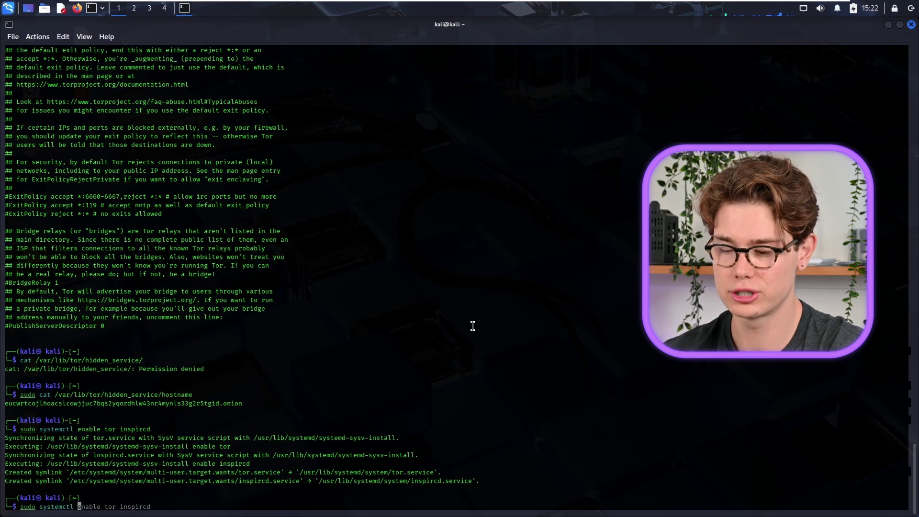
pyautogui.hotkey('ctrl', 'k')
pyautogui.write('start ')
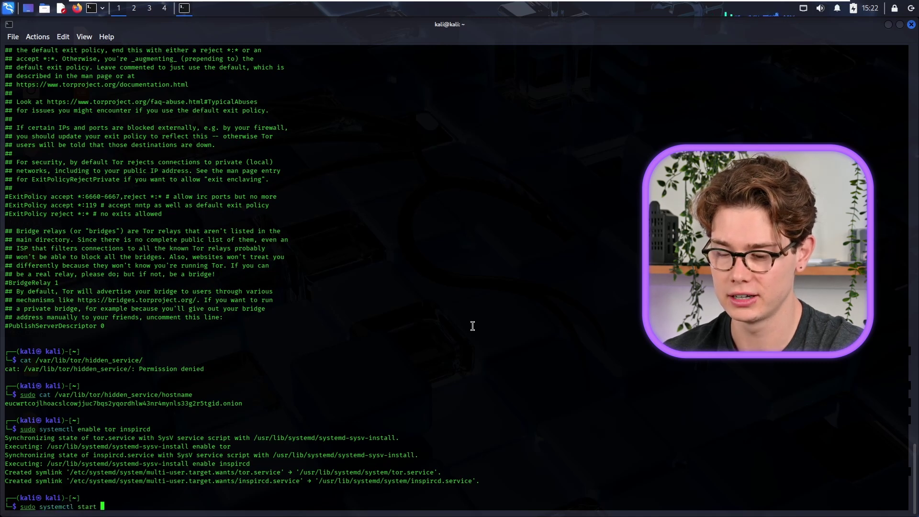
pyautogui.write('tor inspircd')
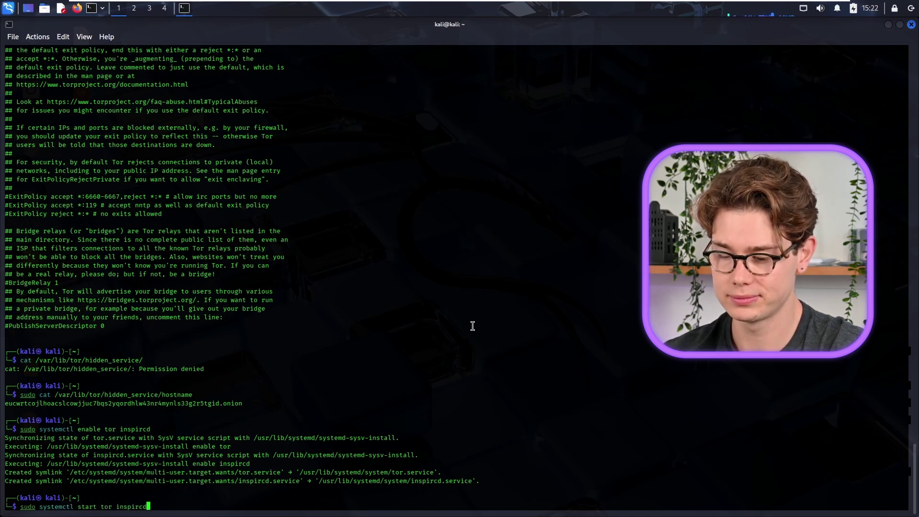
pyautogui.press('Return')
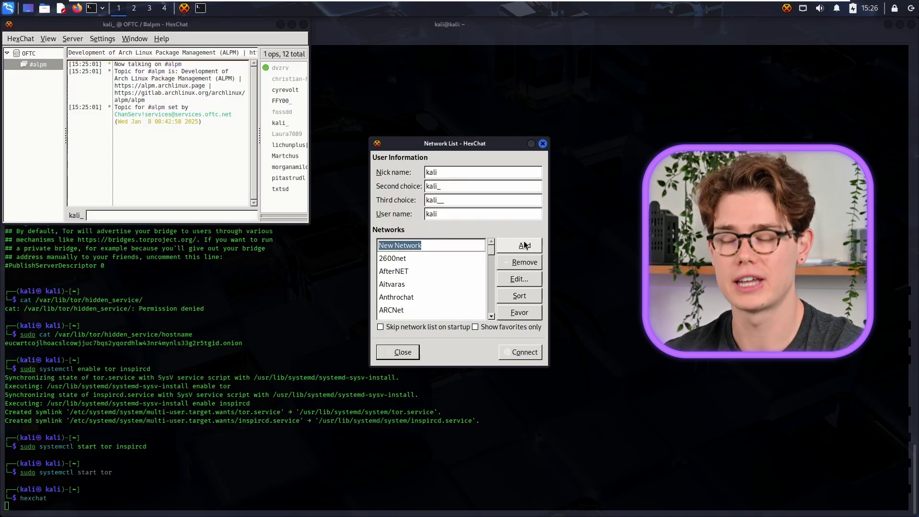
# Step: Open the settings of the New Network entry in HexChat and select the hidden service's .onion address in the terminal output
pyautogui.click(507, 281)
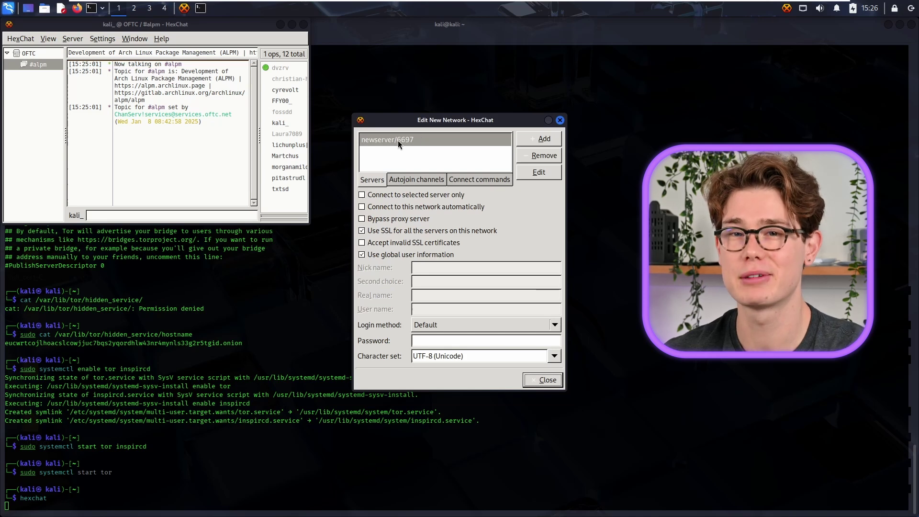
pyautogui.click(78, 347)
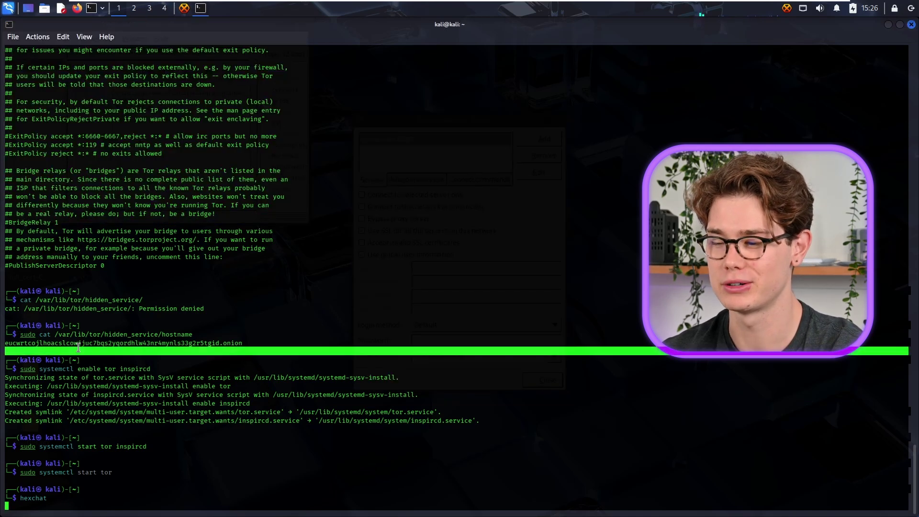
pyautogui.doubleClick(73, 341)
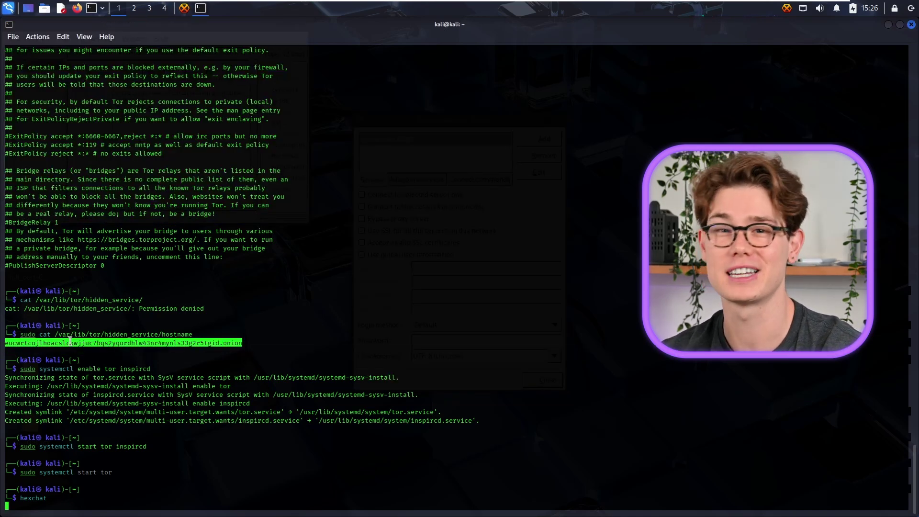
# Step: Switch to HexChat and replace the new network's newserver/6697 entry with the hidden service address eucwrtcojlhoacslcowjjuc7bqs2yqordhlw43nr4mynls33g2r5tgid.onion
pyautogui.hotkey('alt', 'Tab')
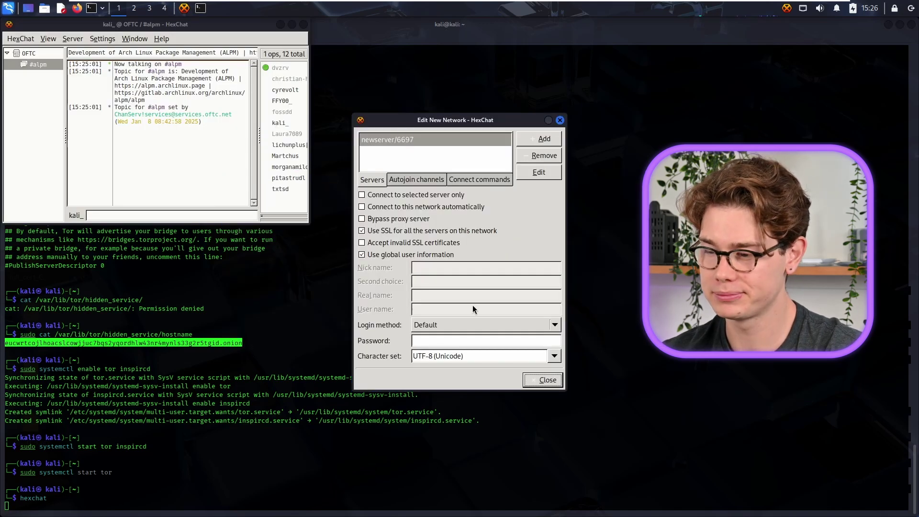
pyautogui.click(414, 139)
pyautogui.click(413, 139)
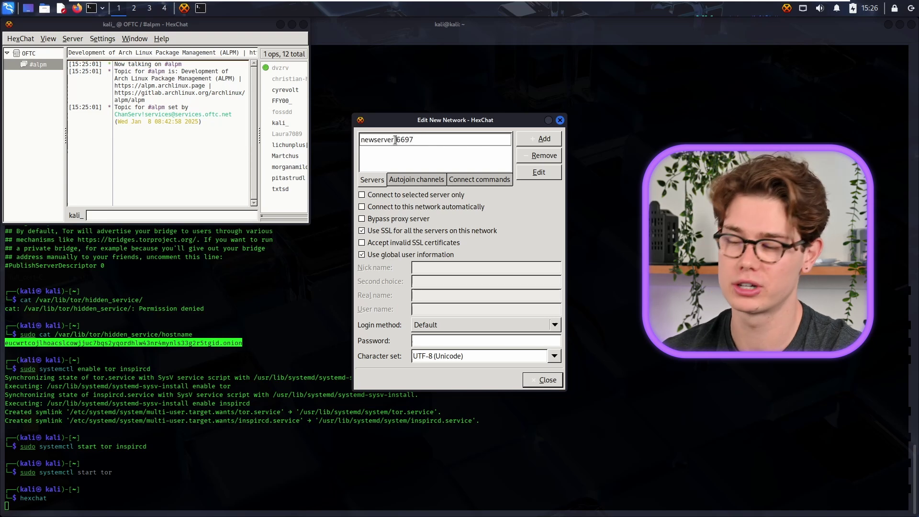
pyautogui.moveTo(397, 139); pyautogui.dragTo(352, 139)
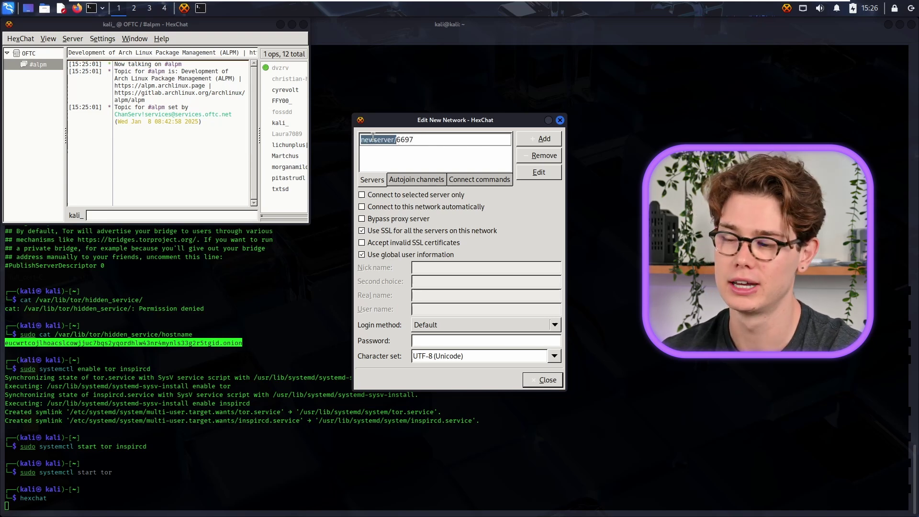
pyautogui.hotkey('ctrl', 'a')
pyautogui.write('eucwrtcojlhoacslcowjjuc7bqs2yqordhlw43nr4mynls33g2r5tgid.onion')
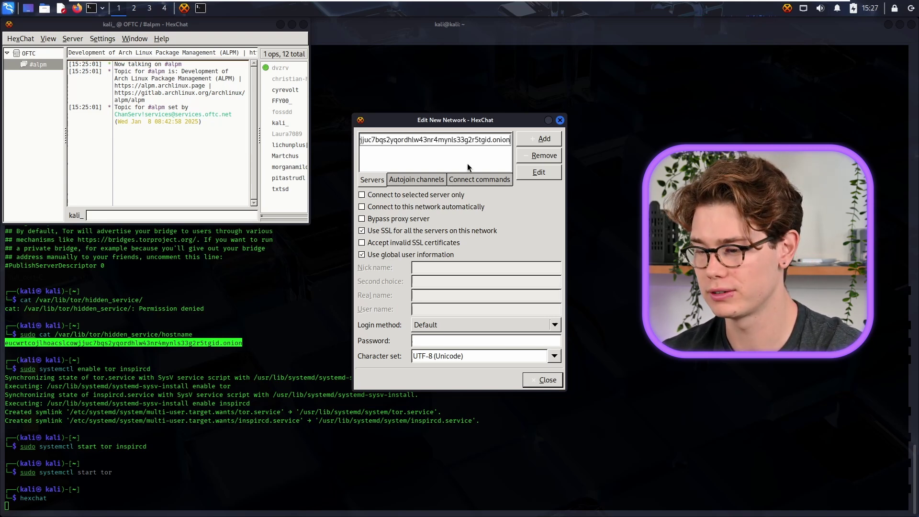
pyautogui.press('Return')
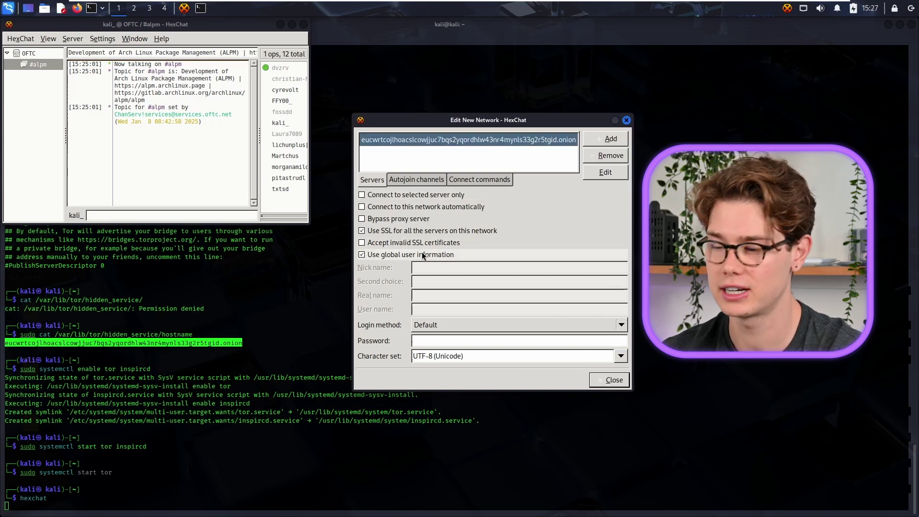
# Step: Turn off SSL for all servers on the new network and recheck its saved settings
pyautogui.click(389, 232)
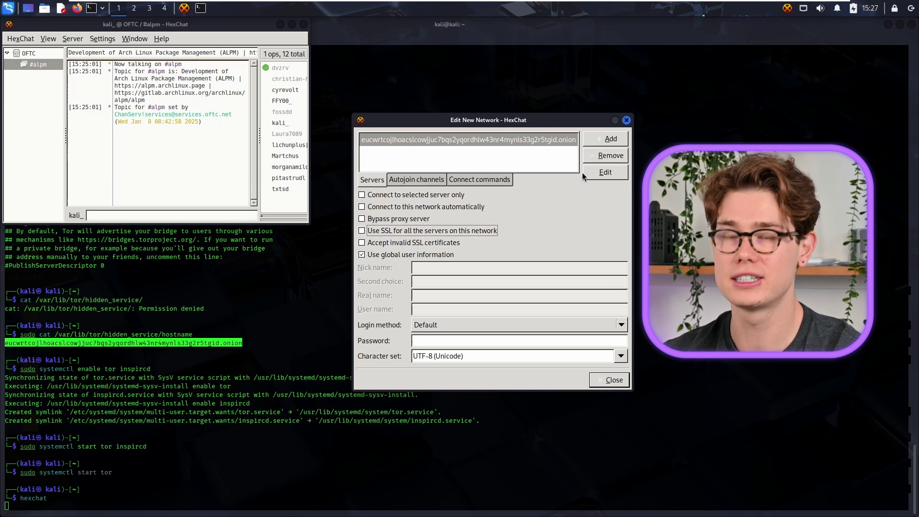
pyautogui.click(611, 379)
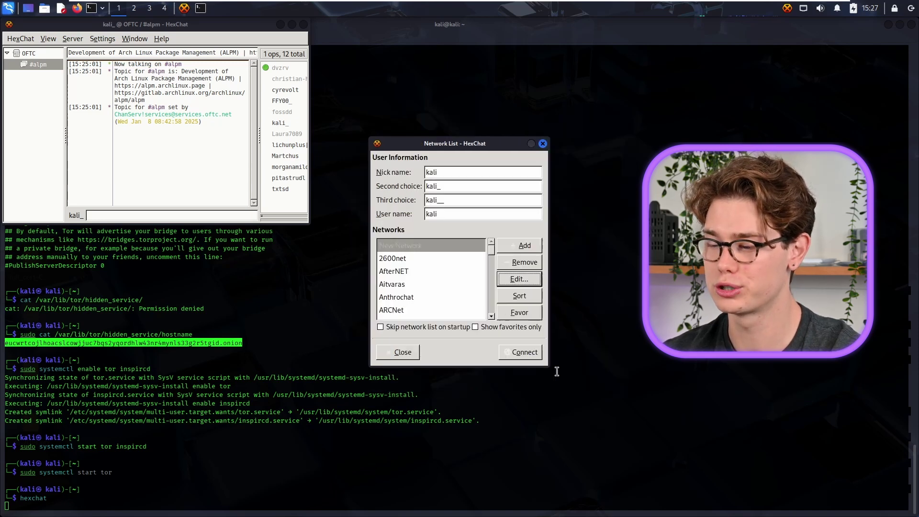
pyautogui.click(530, 248)
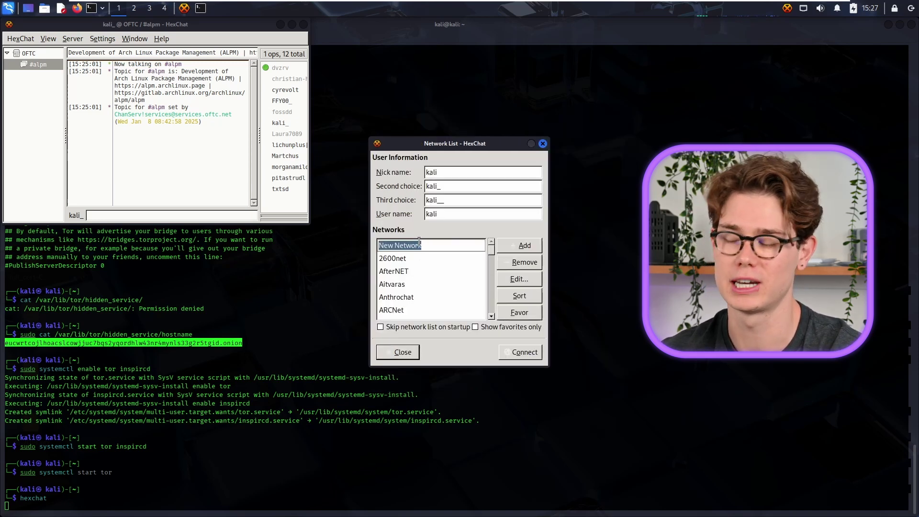
pyautogui.click(521, 280)
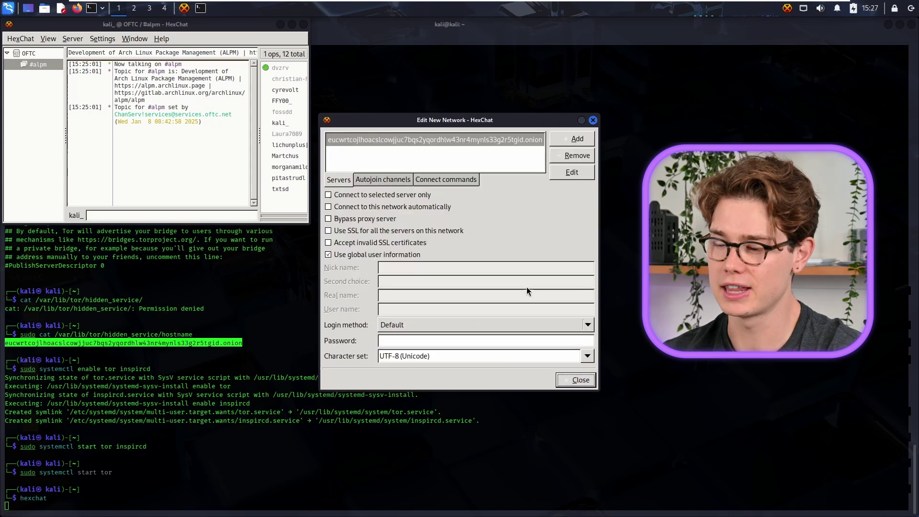
pyautogui.click(580, 380)
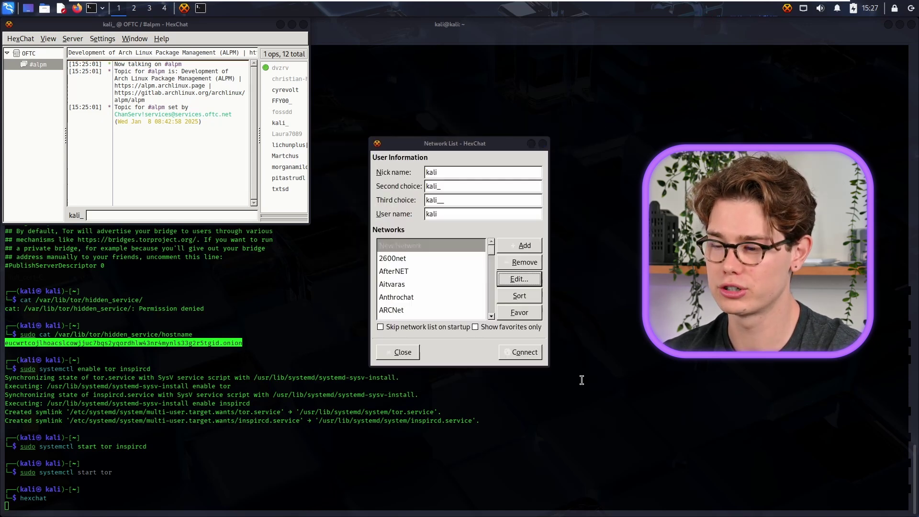
# Step: Rename the New Network entry to Clintandsi and connect to it
pyautogui.click(420, 245)
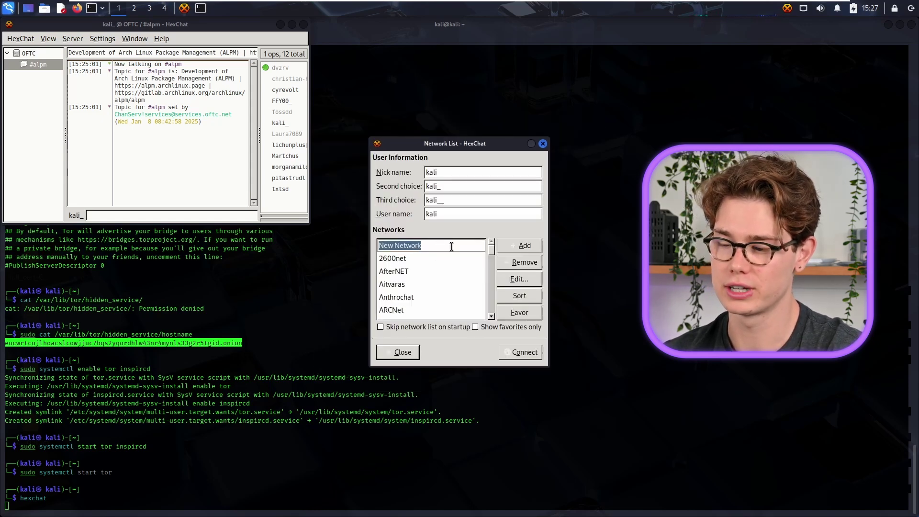
pyautogui.write('Clintand')
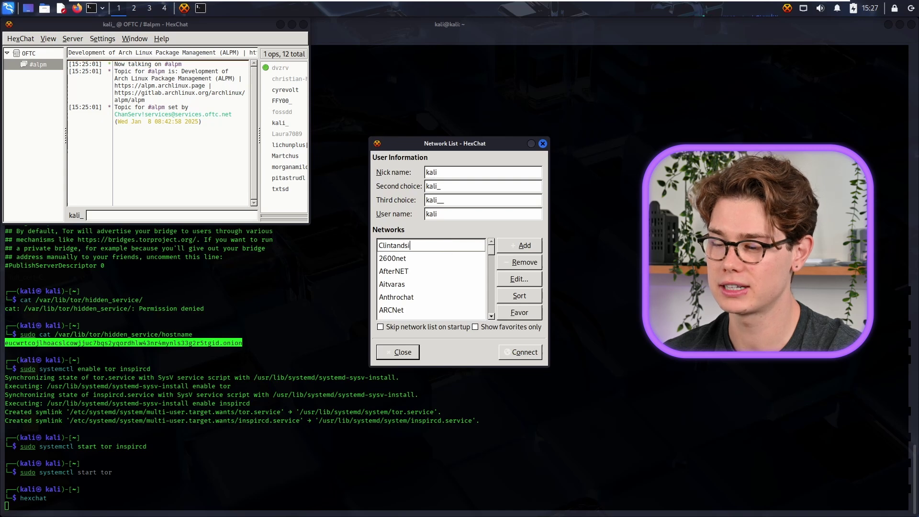
pyautogui.write('si')
pyautogui.press('Return')
pyautogui.click(525, 352)
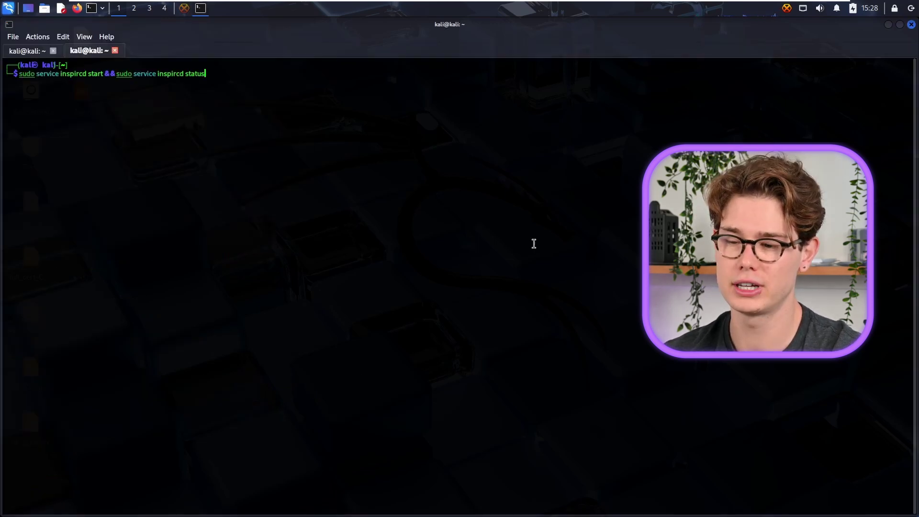
# Step: In the terminal, start inspircd and print its status with service, entering the sudo password, and run tor as root in the background
pyautogui.press('Return')
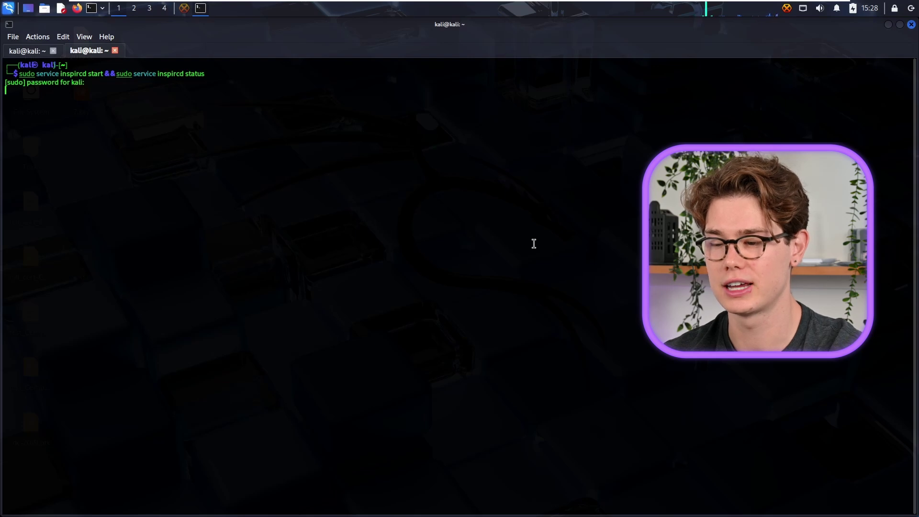
pyautogui.press('Return')
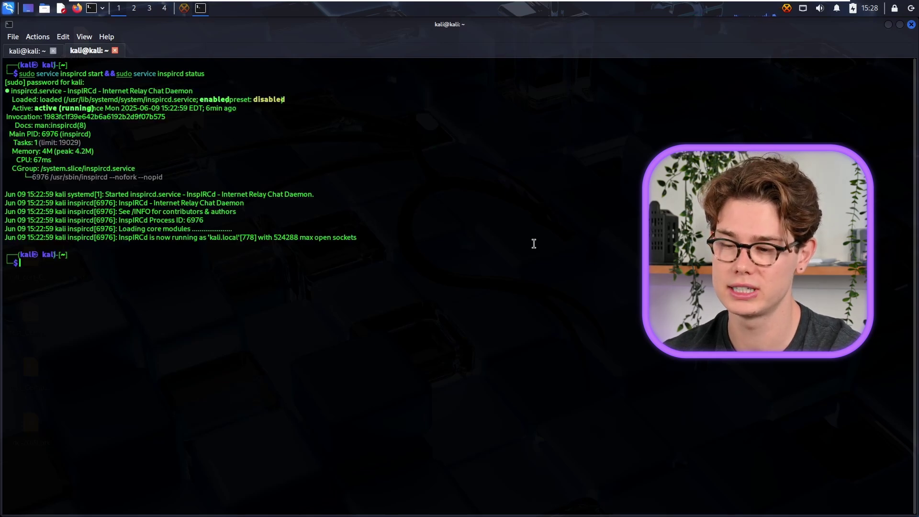
pyautogui.write('sudo tor &')
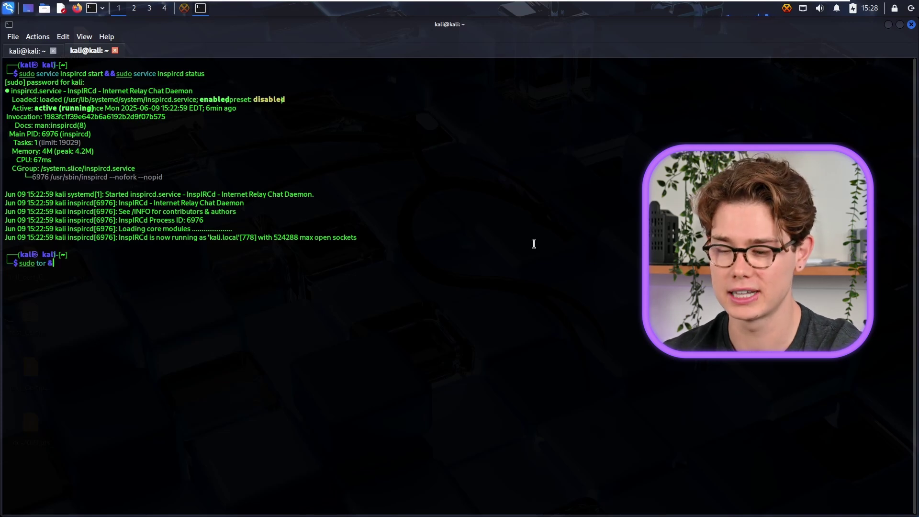
pyautogui.press('Return')
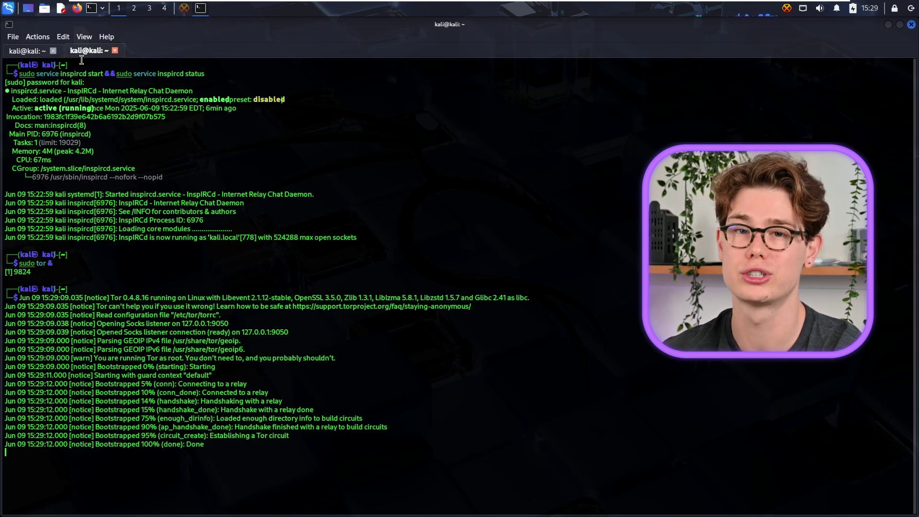
# Step: Switch to HexChat, open the channel list of the Clintandsi network and close it again
pyautogui.click(185, 9)
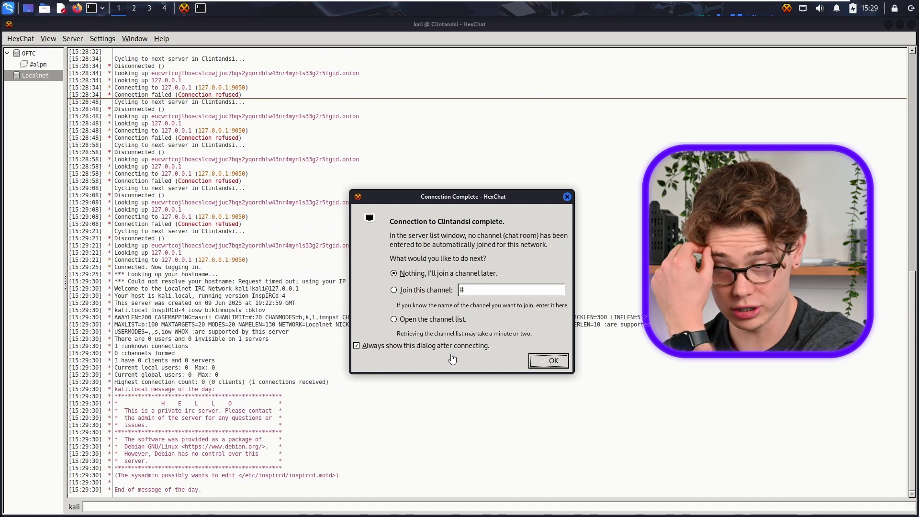
pyautogui.click(431, 320)
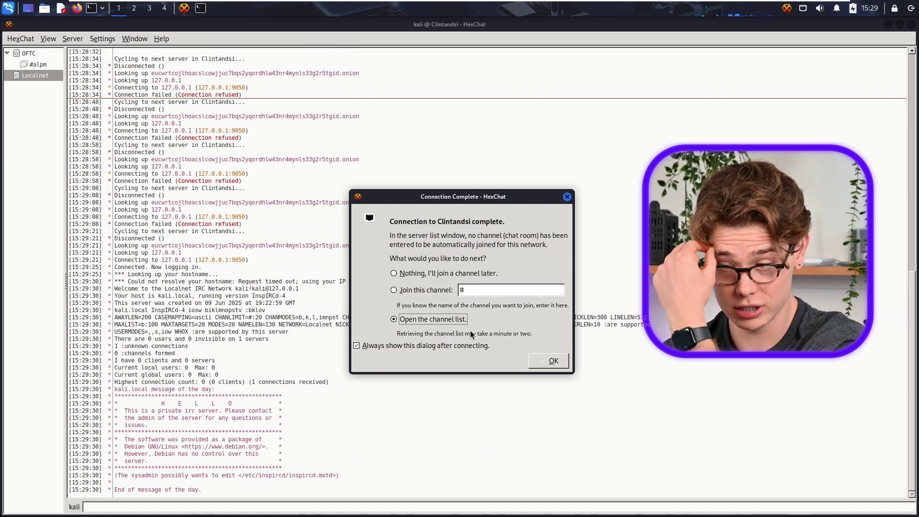
pyautogui.click(547, 362)
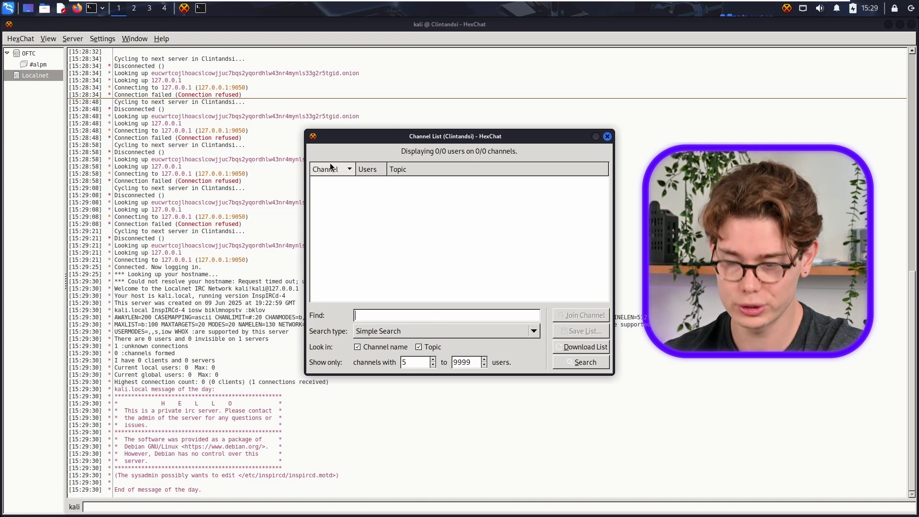
pyautogui.click(363, 228)
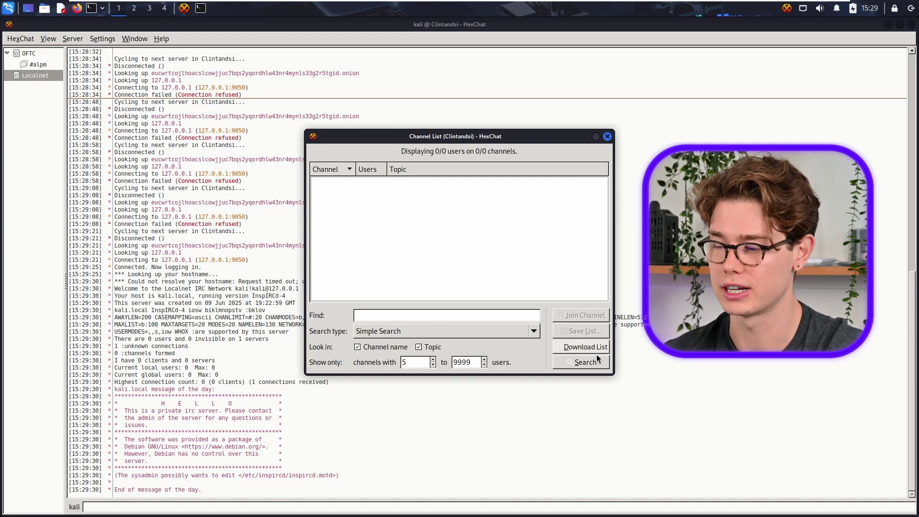
pyautogui.click(606, 136)
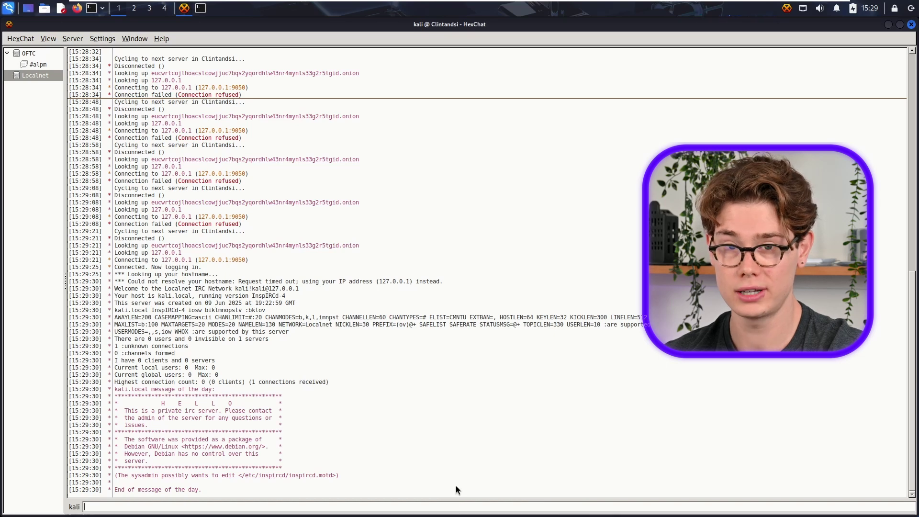
# Step: Join the channel #youtubechat on the Clintandsi network with the /join command
pyautogui.write('/join ')
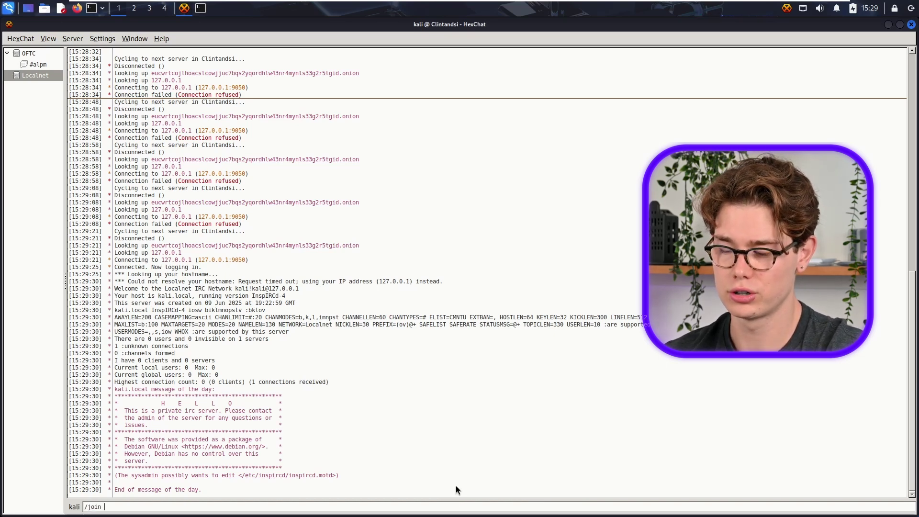
pyautogui.write('\\')
pyautogui.press('BackSpace')
pyautogui.write('#')
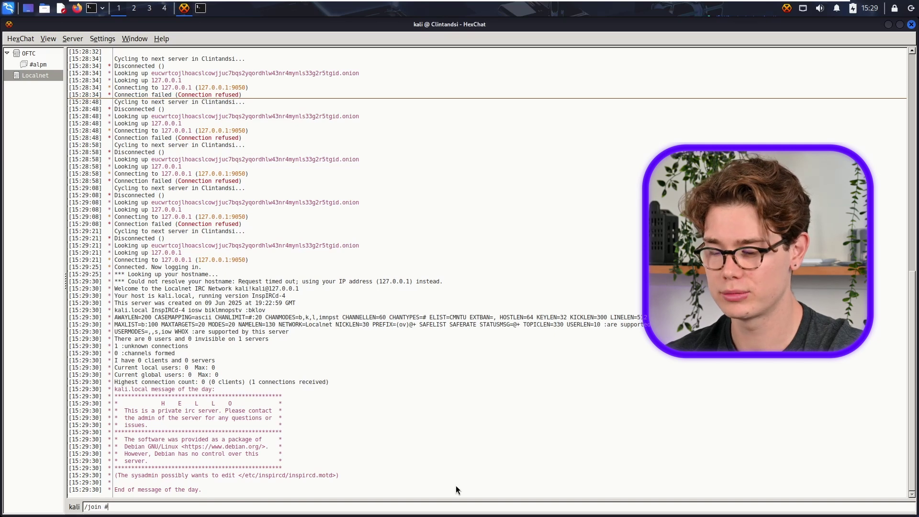
pyautogui.write('youtubechat')
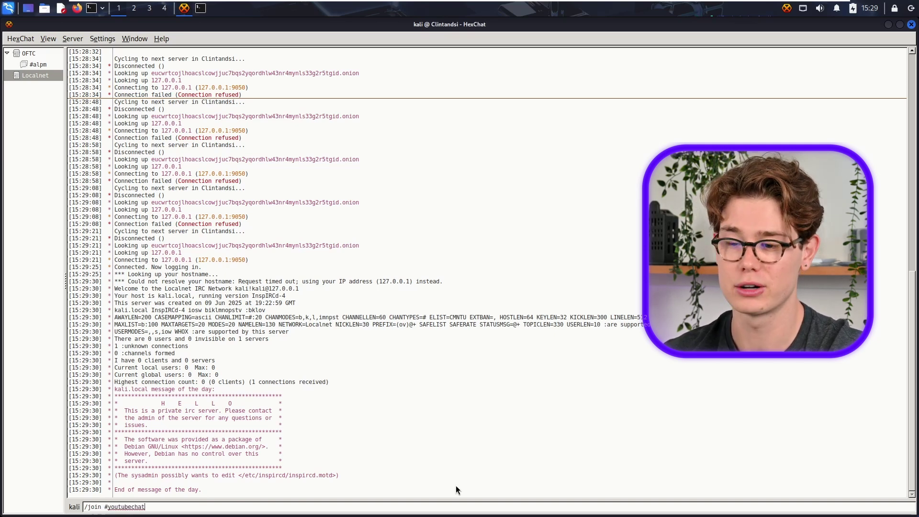
pyautogui.press('Return')
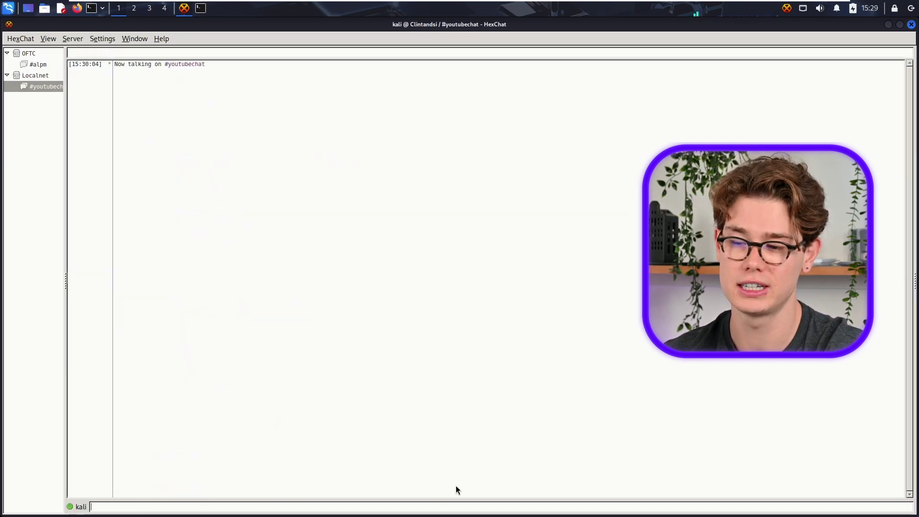
# Step: Send the messages "hey" and "this is the start of our chat" to #youtubechat
pyautogui.write('hey')
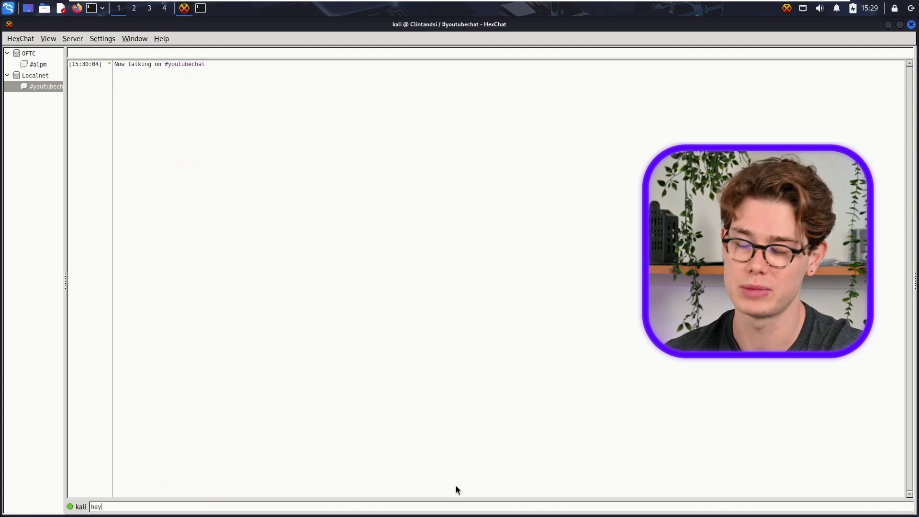
pyautogui.press('Return')
pyautogui.write('this is')
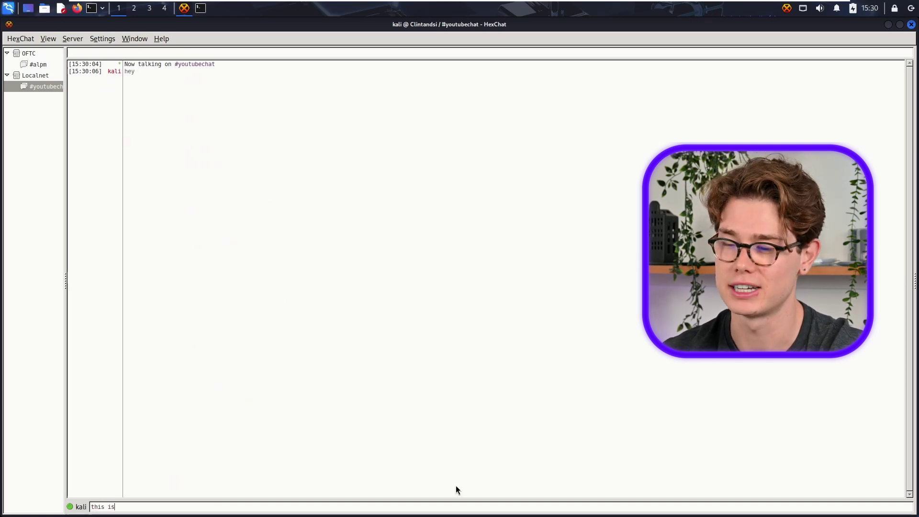
pyautogui.write(' the start of o')
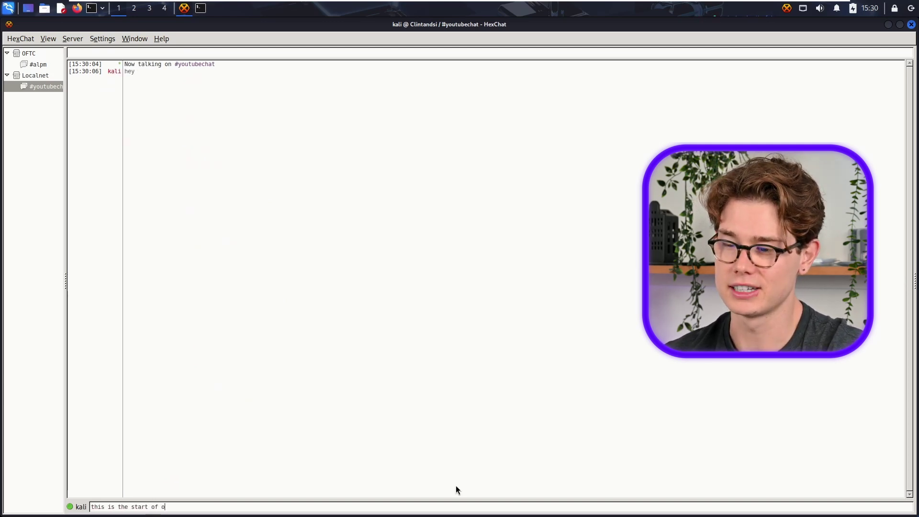
pyautogui.write('ur chat')
pyautogui.press('Return')
# Step: Send the messages "please subscribe", "heeh" and "have a good day" to #youtubechat
pyautogui.write('please ')
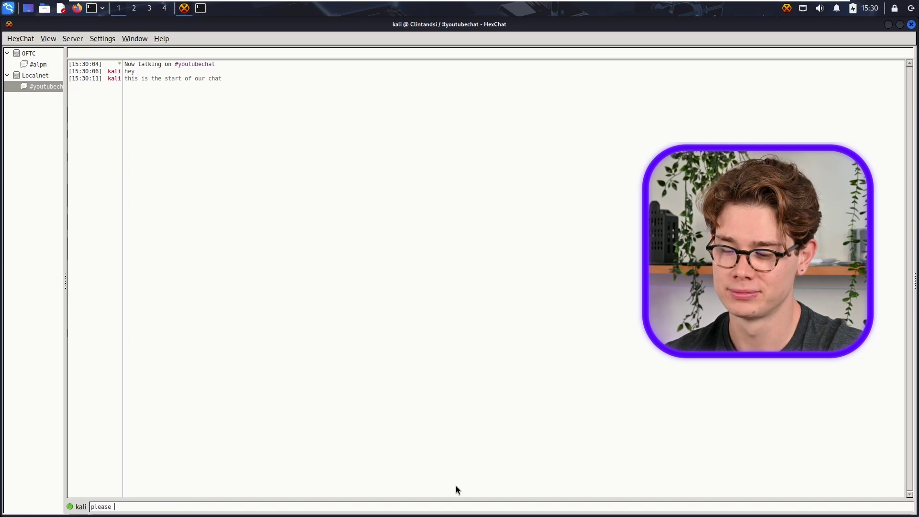
pyautogui.write('subscribe')
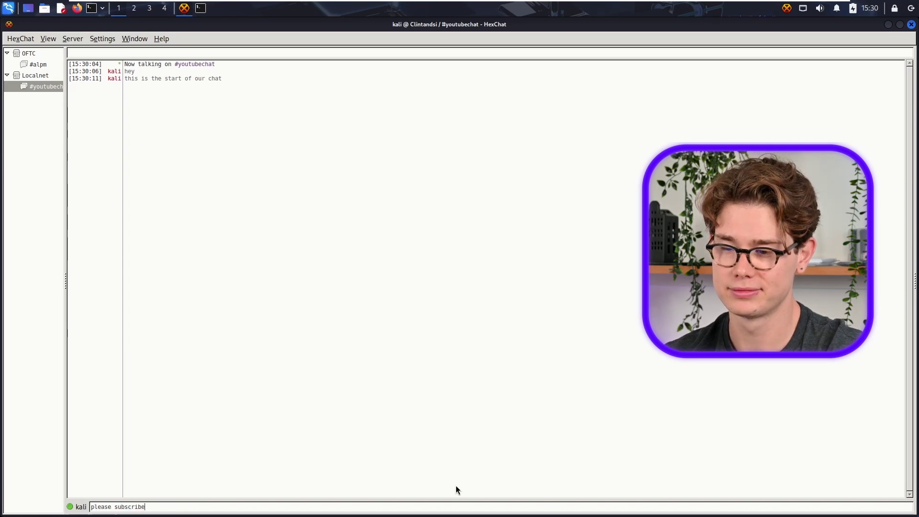
pyautogui.press('Return')
pyautogui.write('heeh')
pyautogui.press('Return')
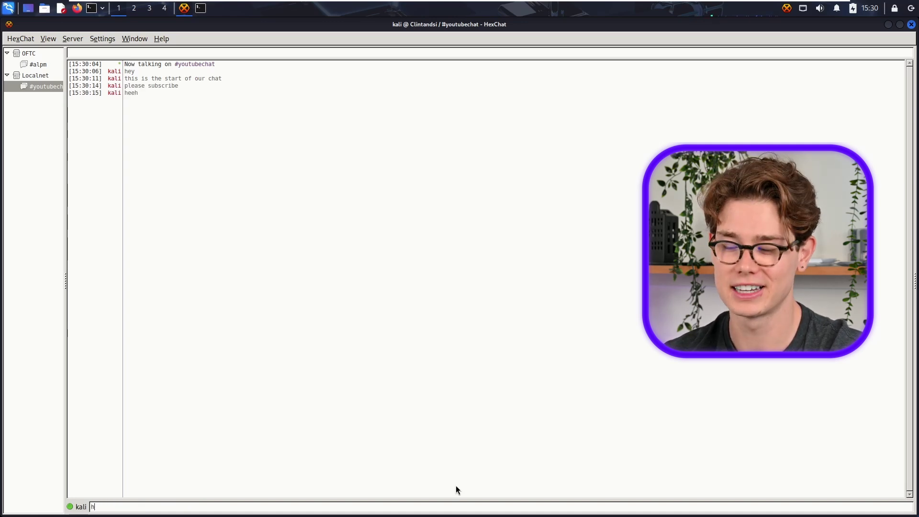
pyautogui.write('have a good d')
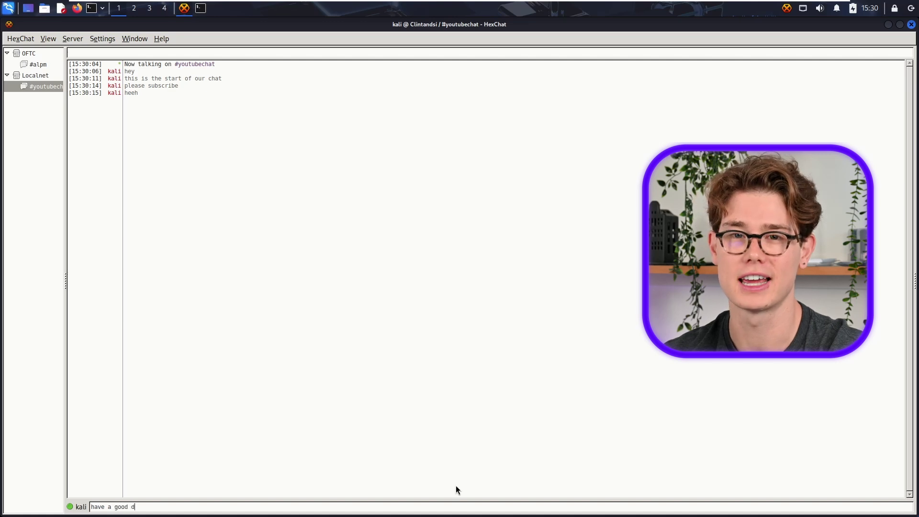
pyautogui.write('ay')
pyautogui.press('Return')
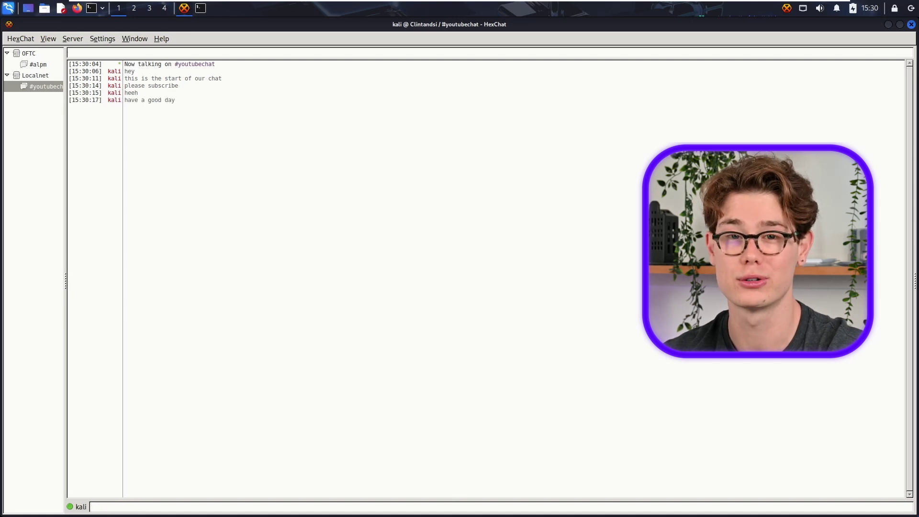